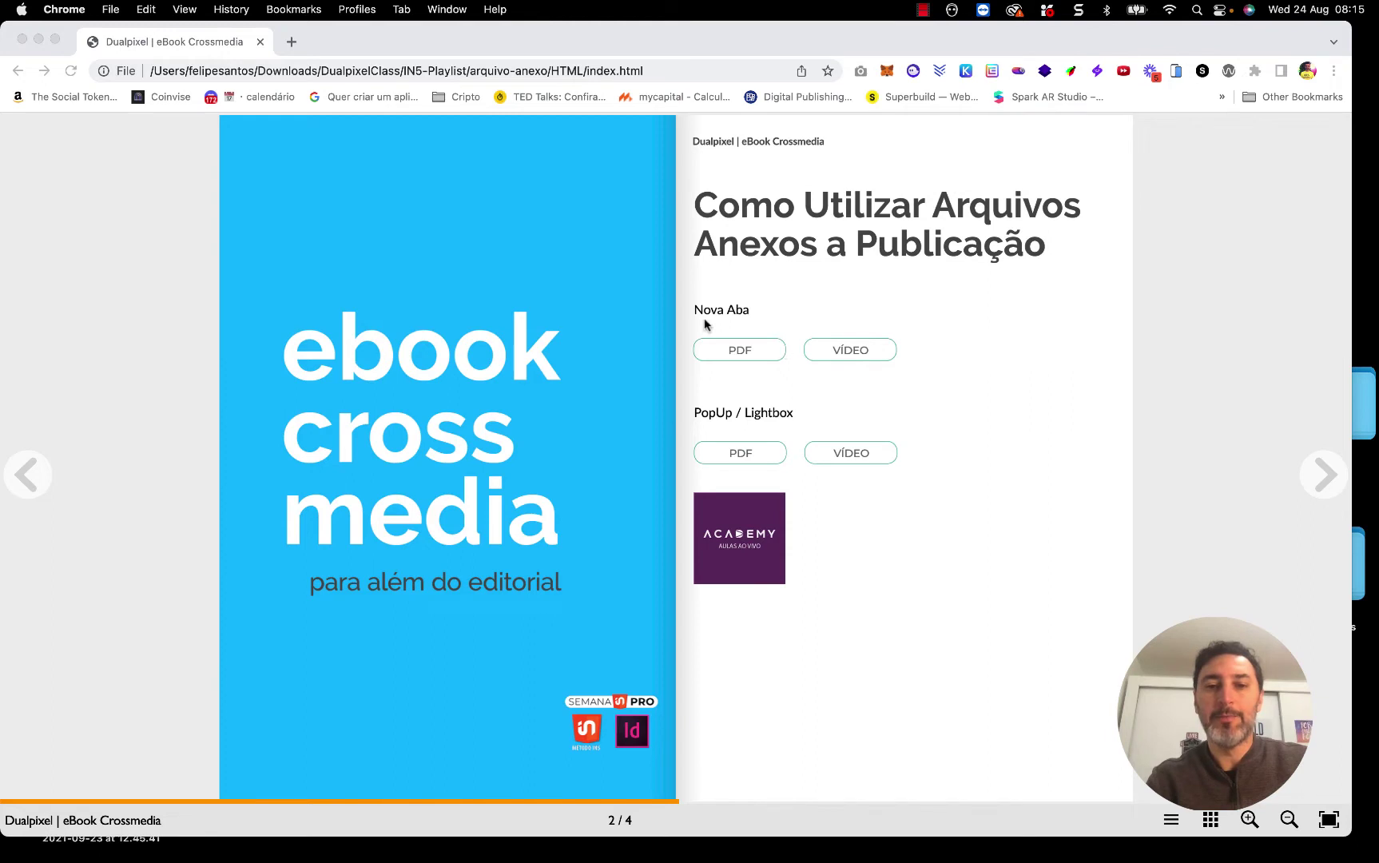
# Open the PDF linked under Nova Aba and look through the first pages of editorial.pdf using the page thumbnails
pyautogui.click(742, 350)
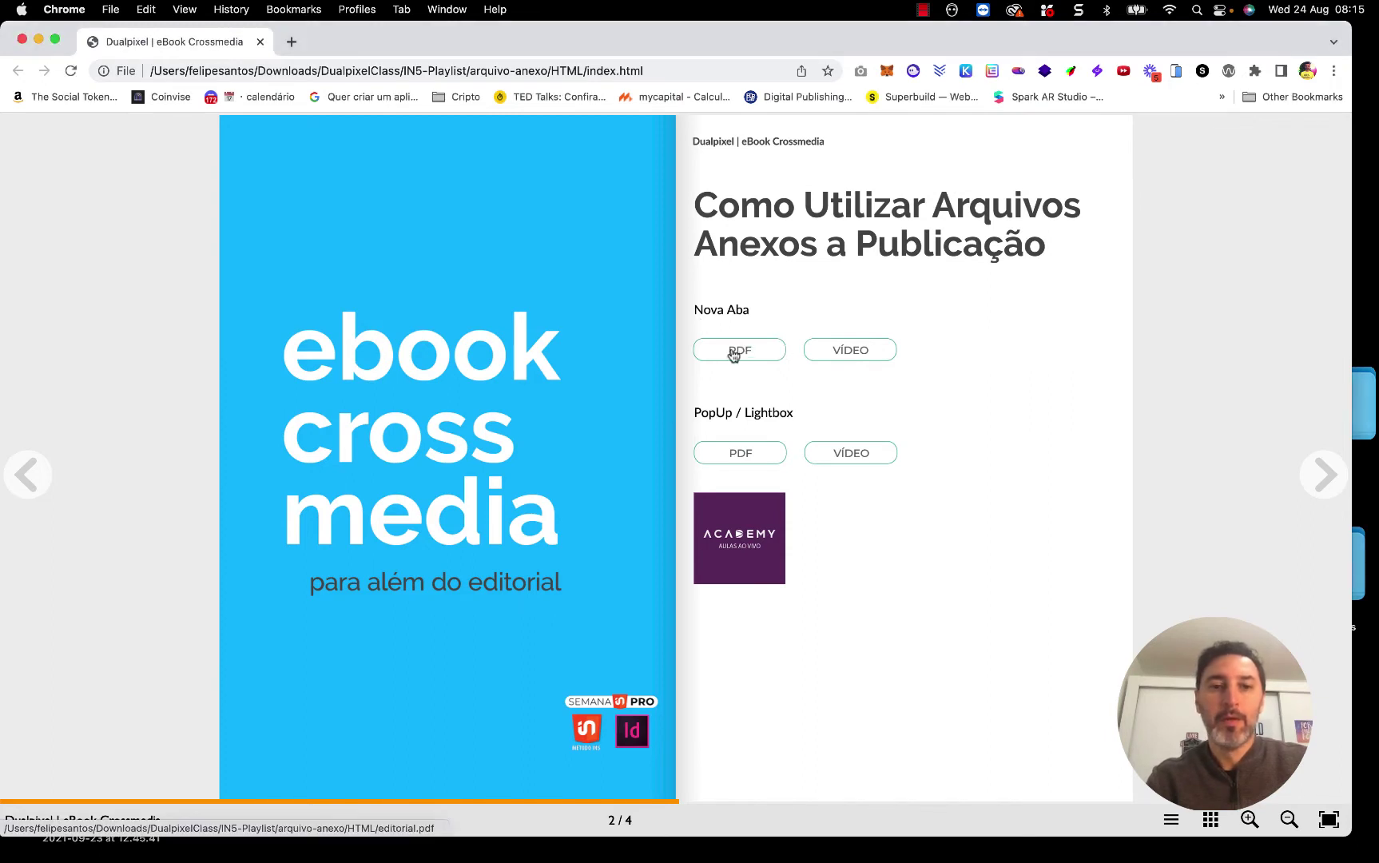
pyautogui.click(736, 352)
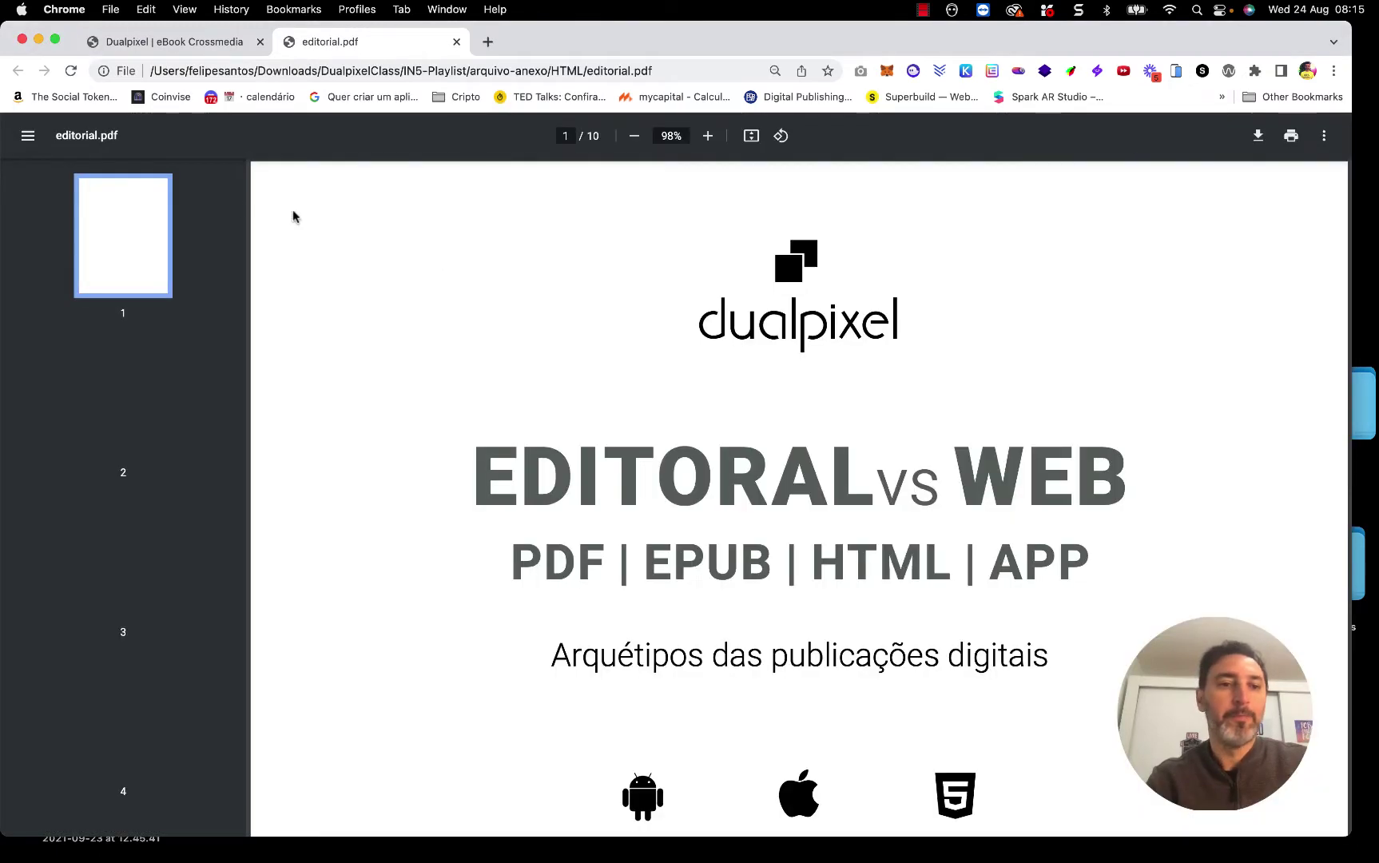
pyautogui.click(28, 136)
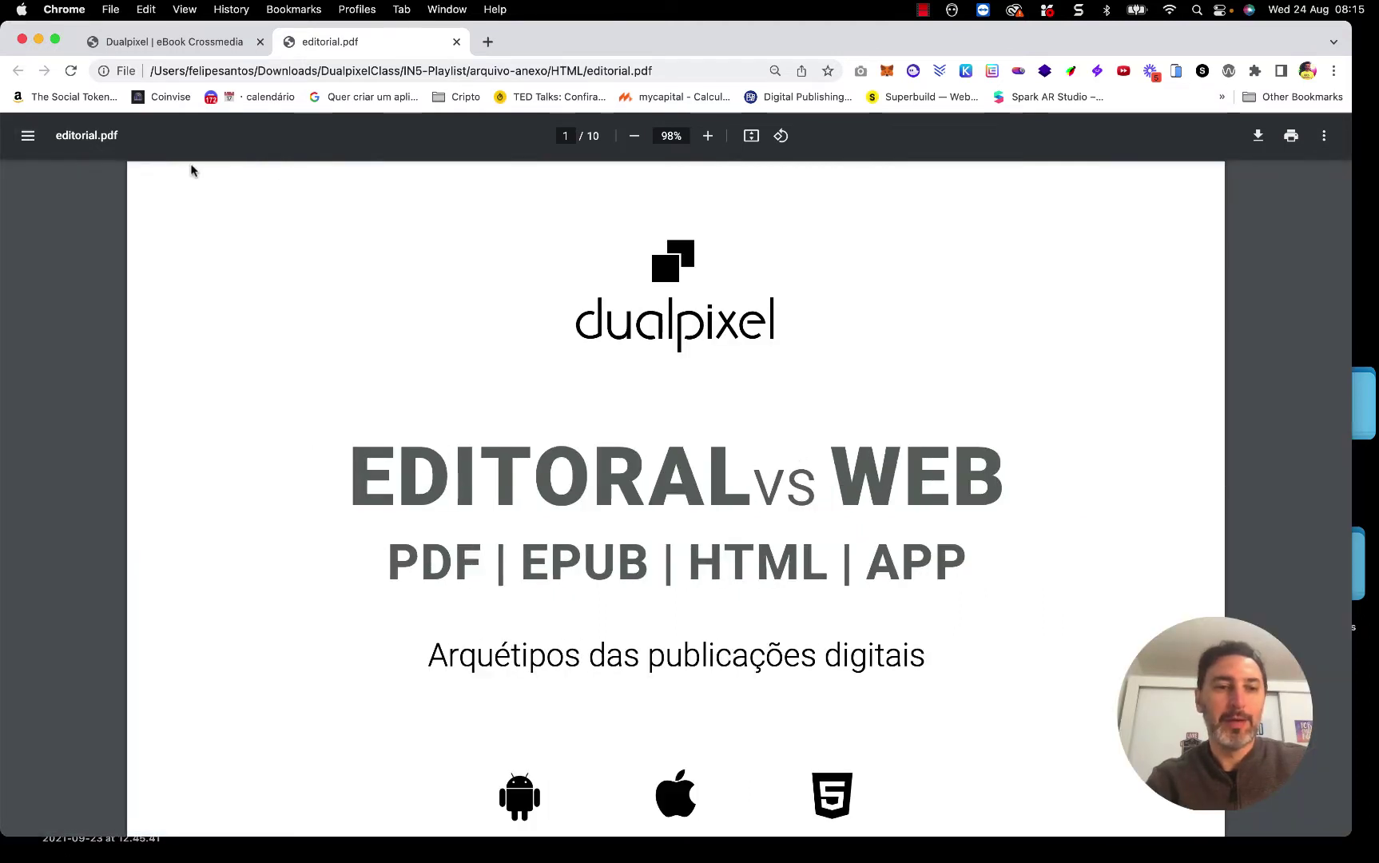
pyautogui.scroll(-3, 191, 230)
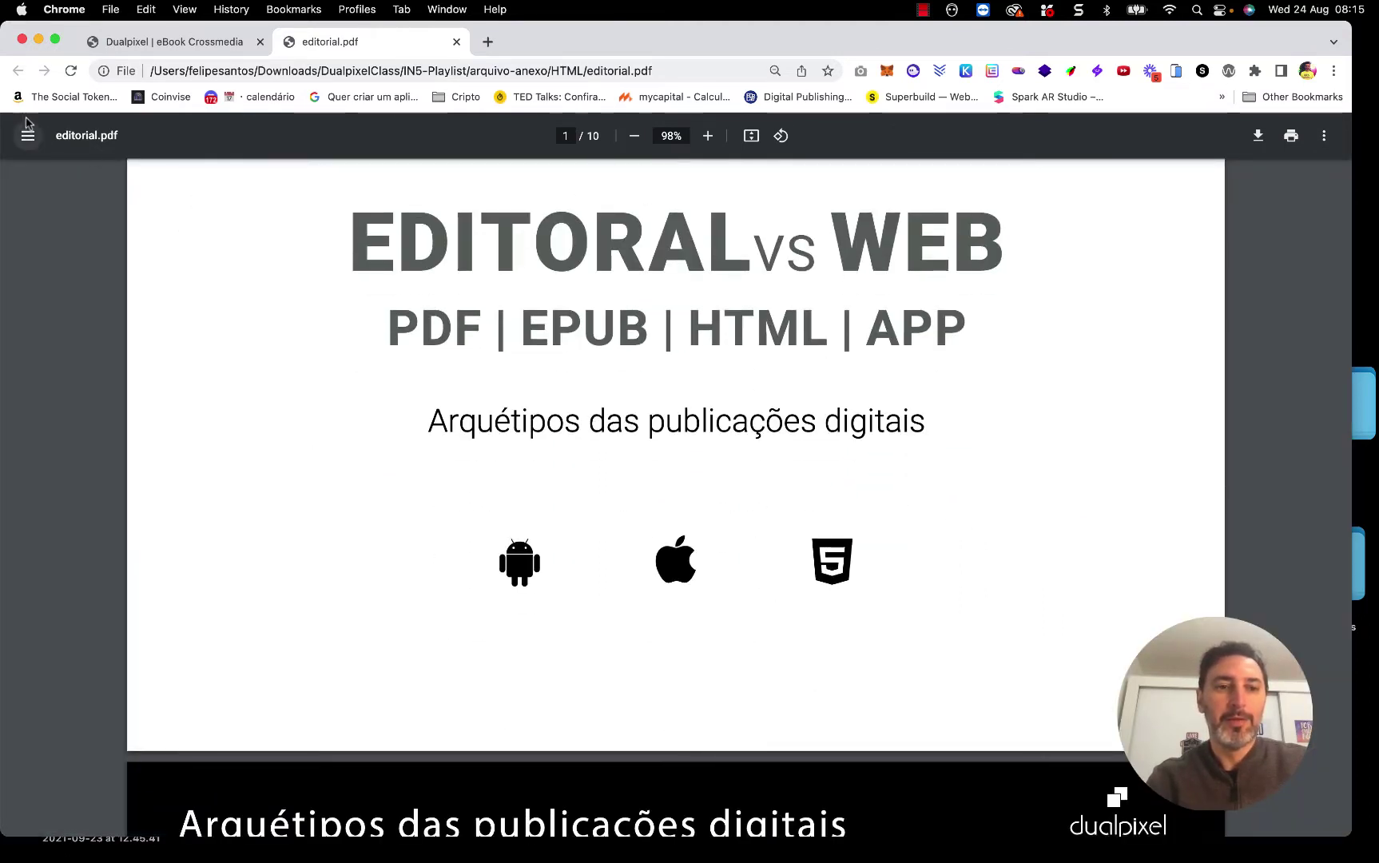
pyautogui.click(28, 135)
pyautogui.click(143, 366)
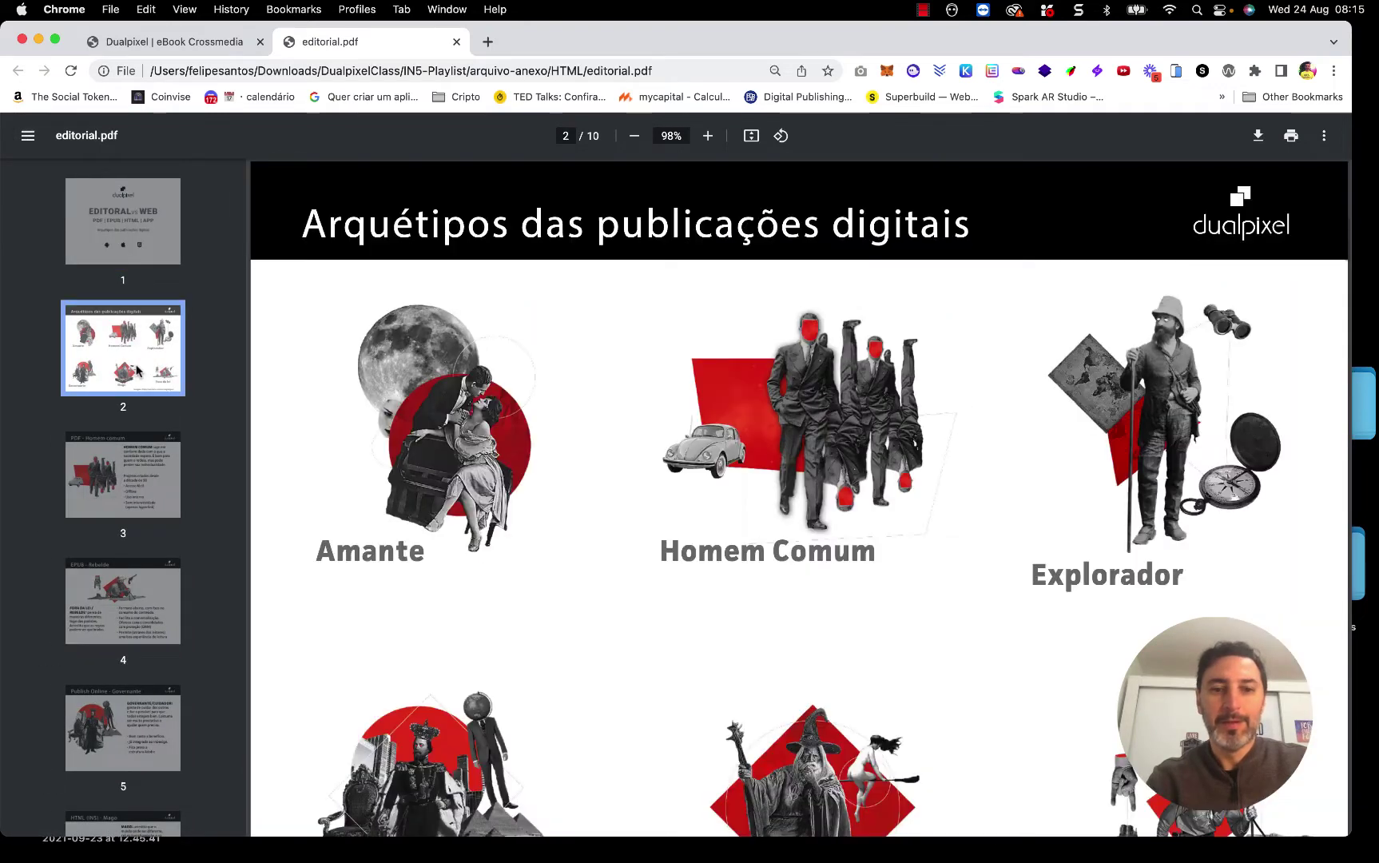
pyautogui.scroll(-10, 480, 521)
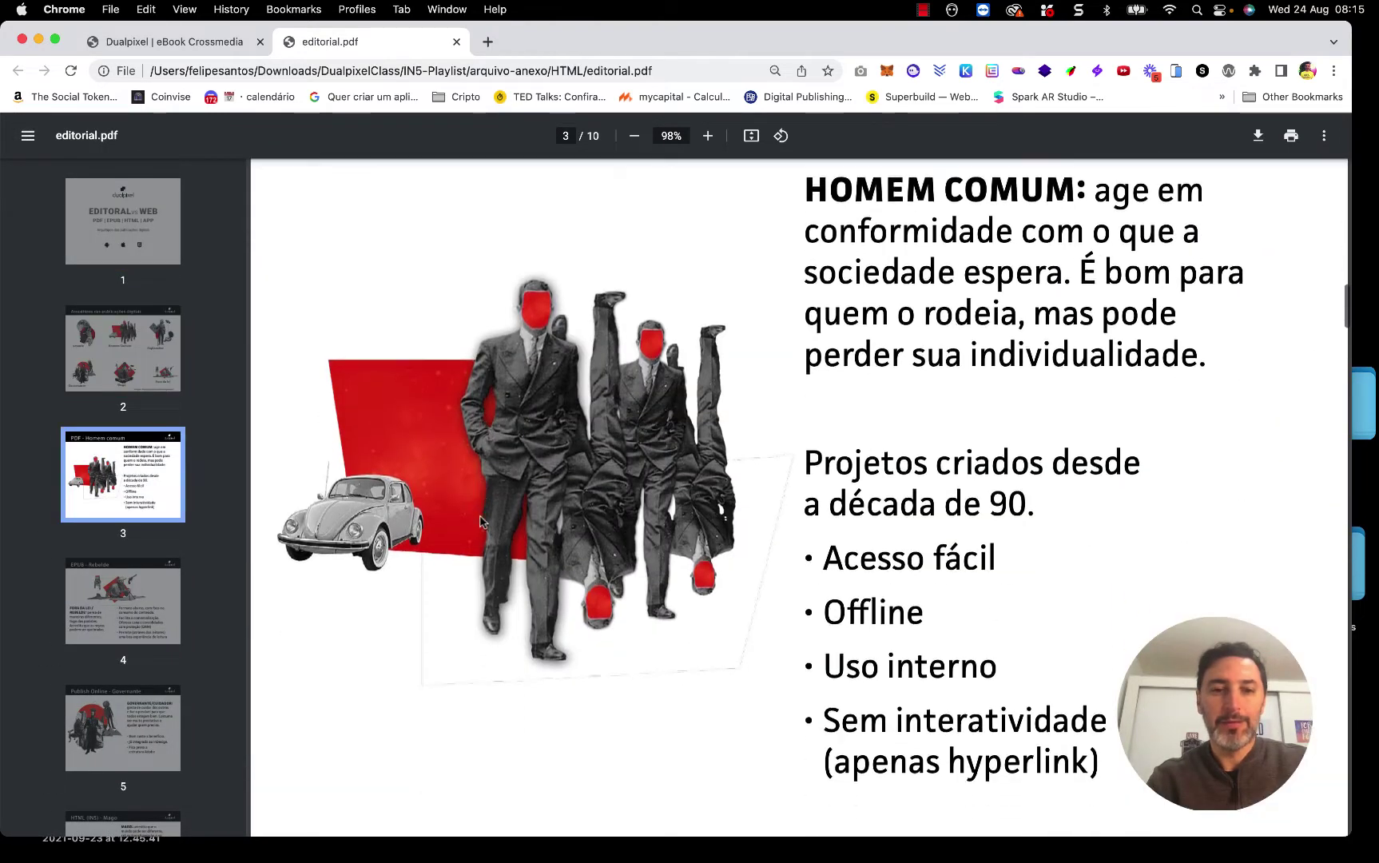
# Return to the ebook and preview the video linked under Nova Aba, closing it once viewed
pyautogui.click(140, 41)
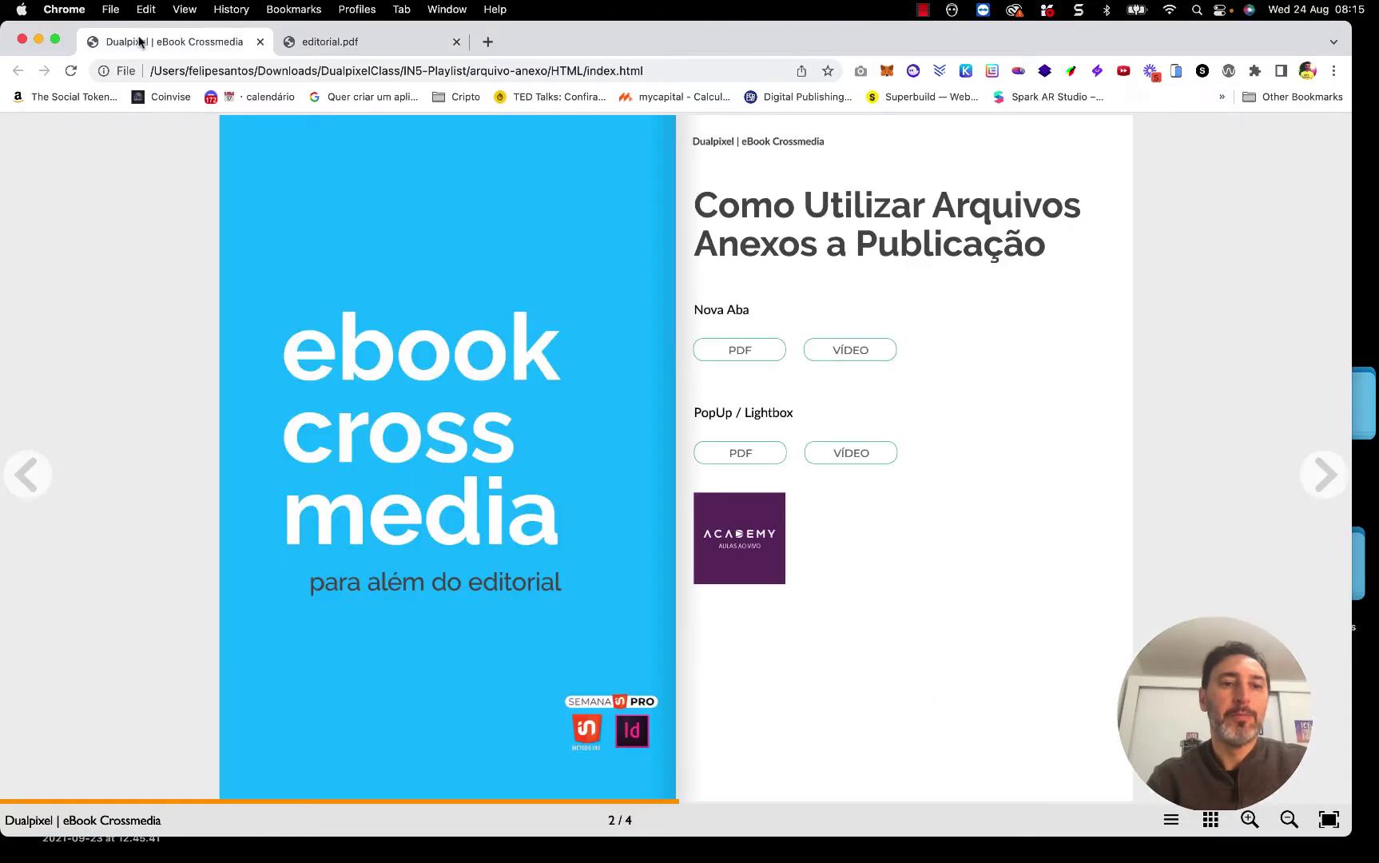
pyautogui.click(850, 350)
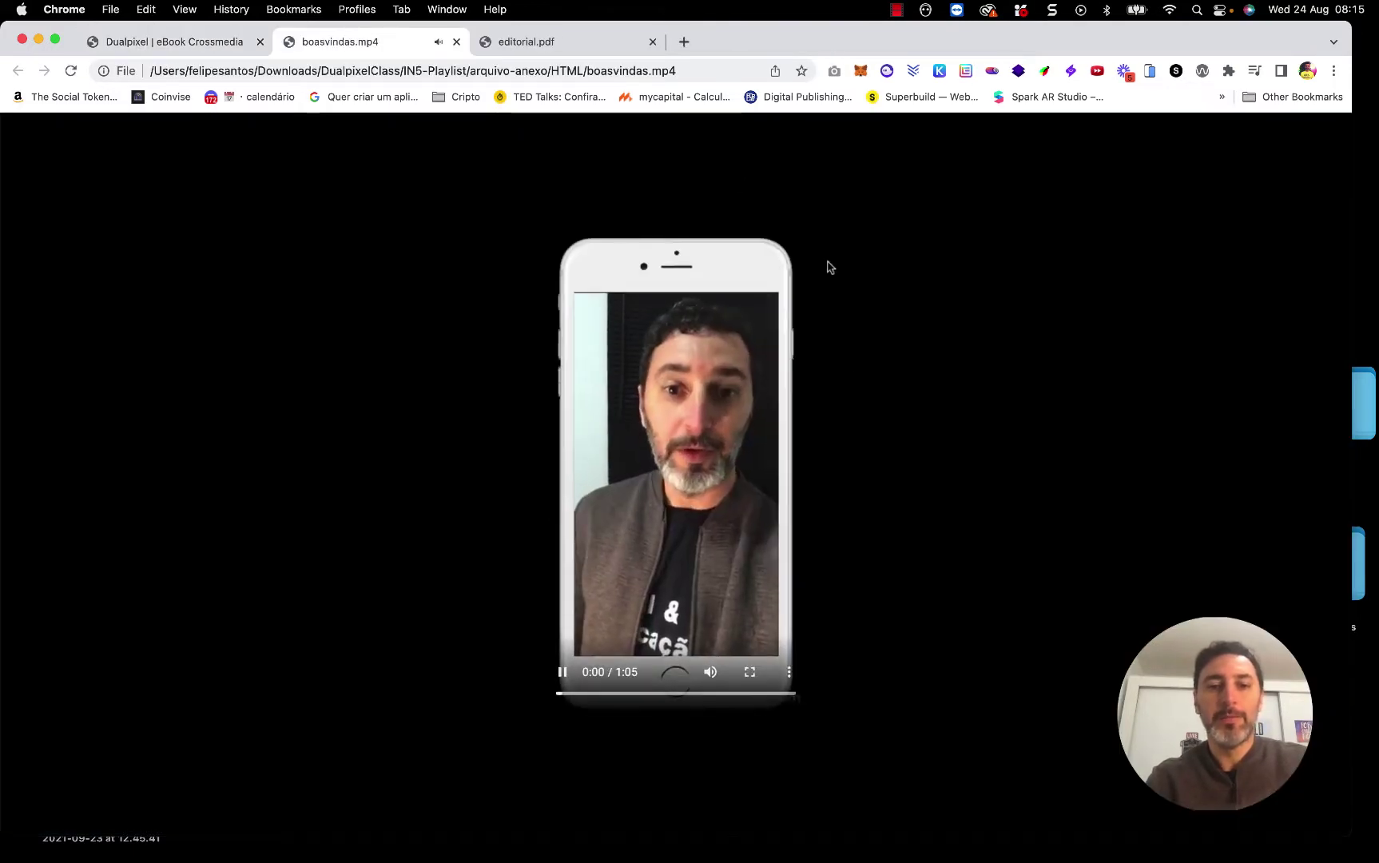
pyautogui.click(456, 42)
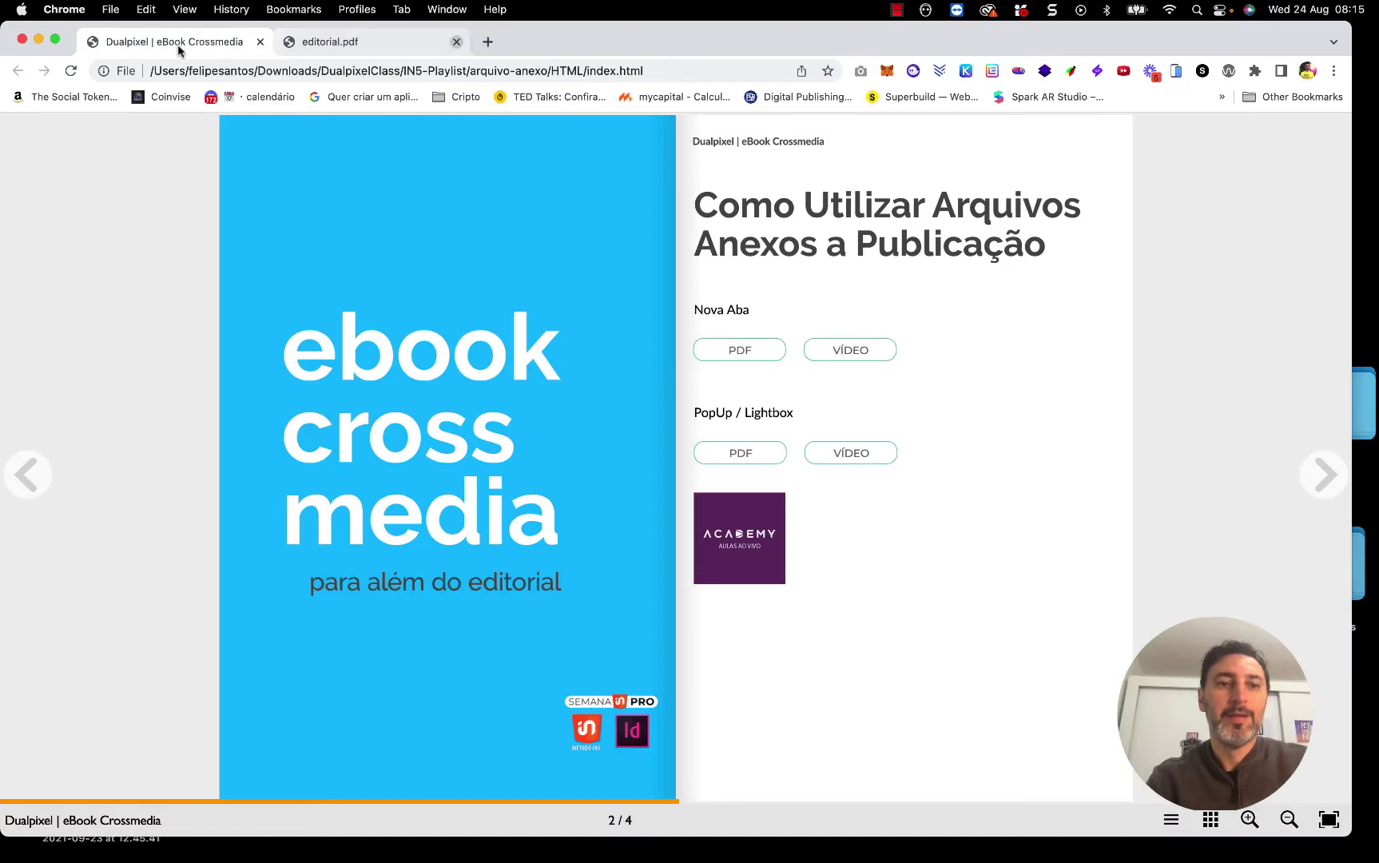
# Preview the PDF, video and Academy image in their PopUp / Lightbox windows, closing each one
pyautogui.click(751, 449)
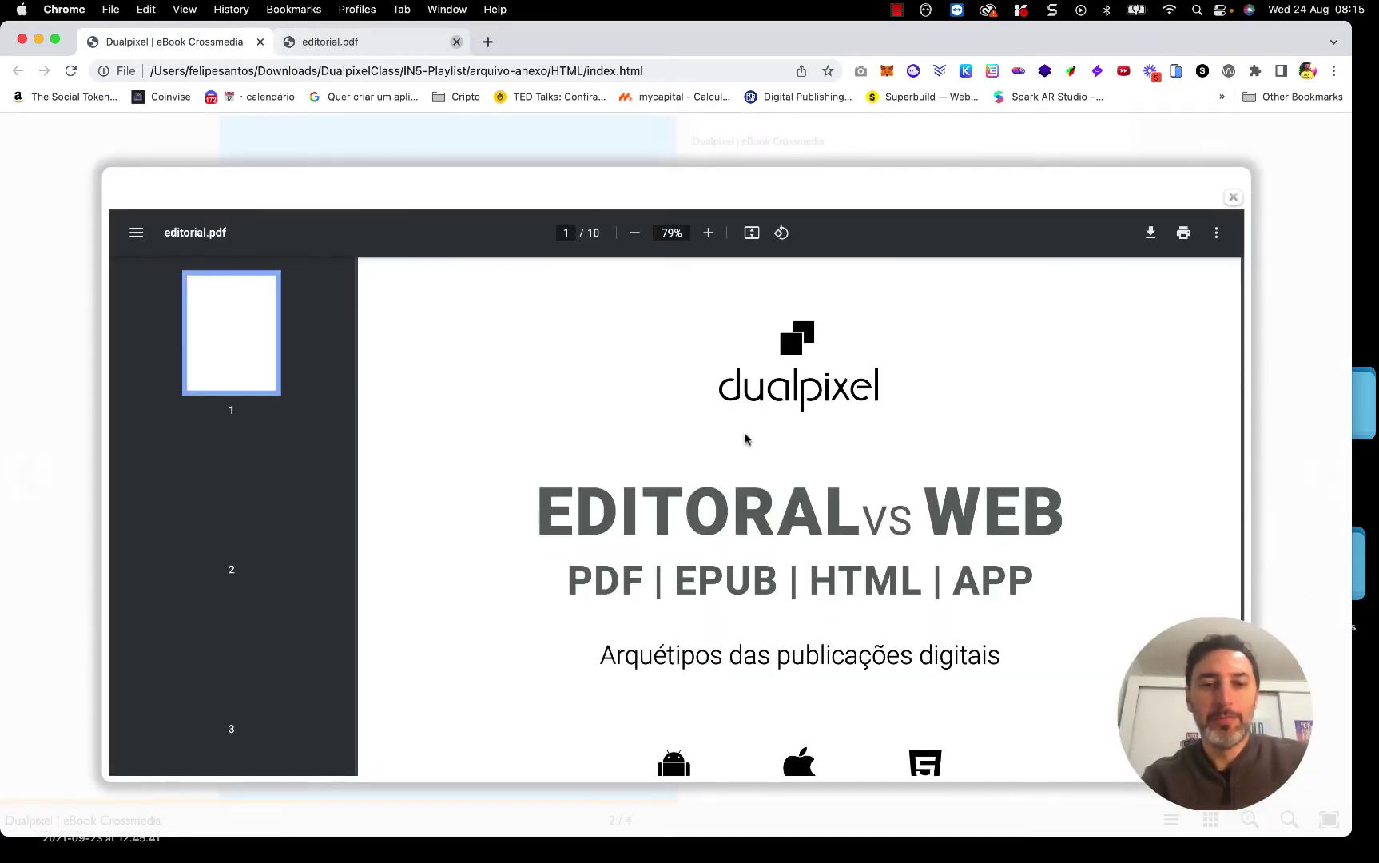
pyautogui.click(1232, 197)
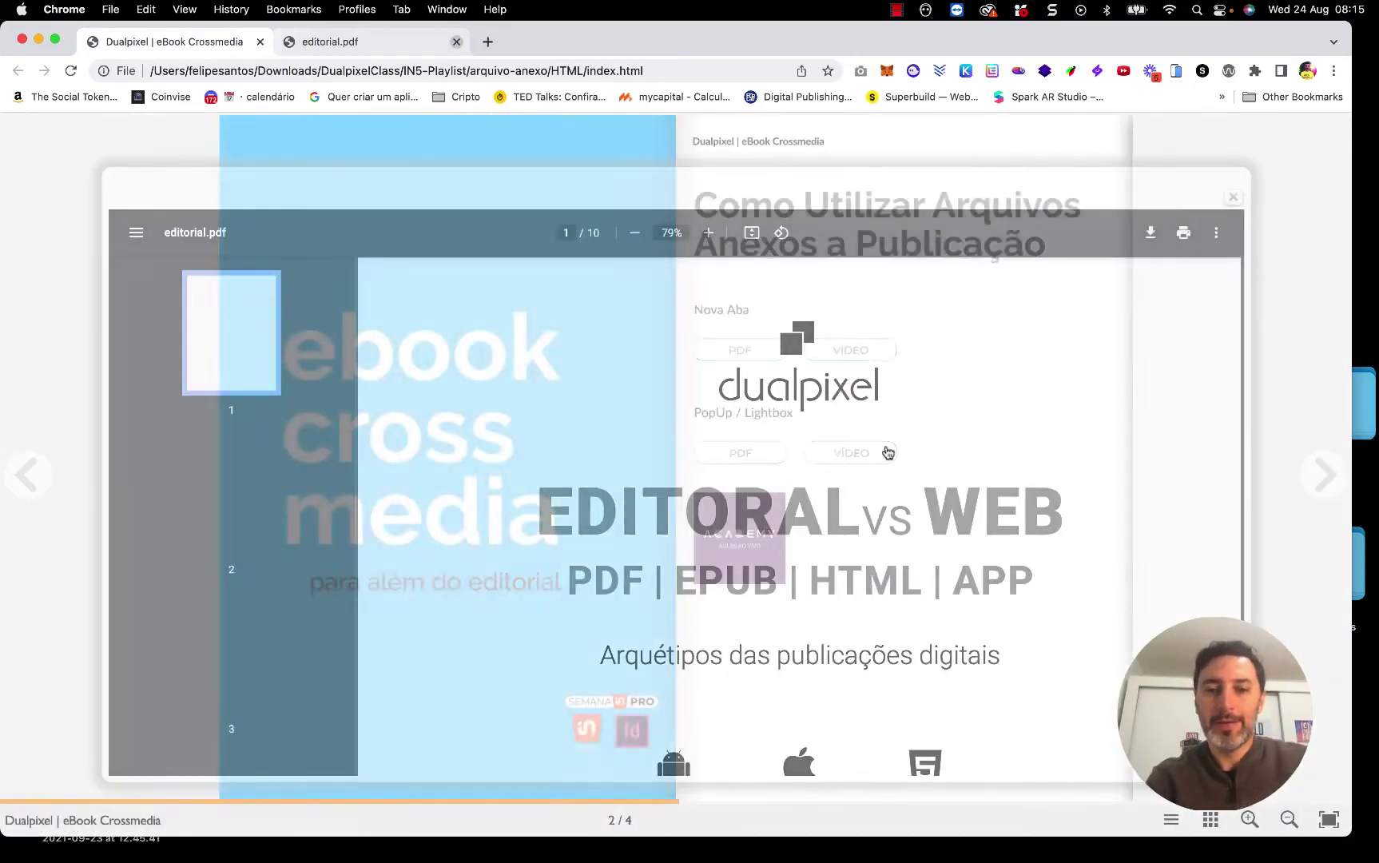
pyautogui.click(857, 449)
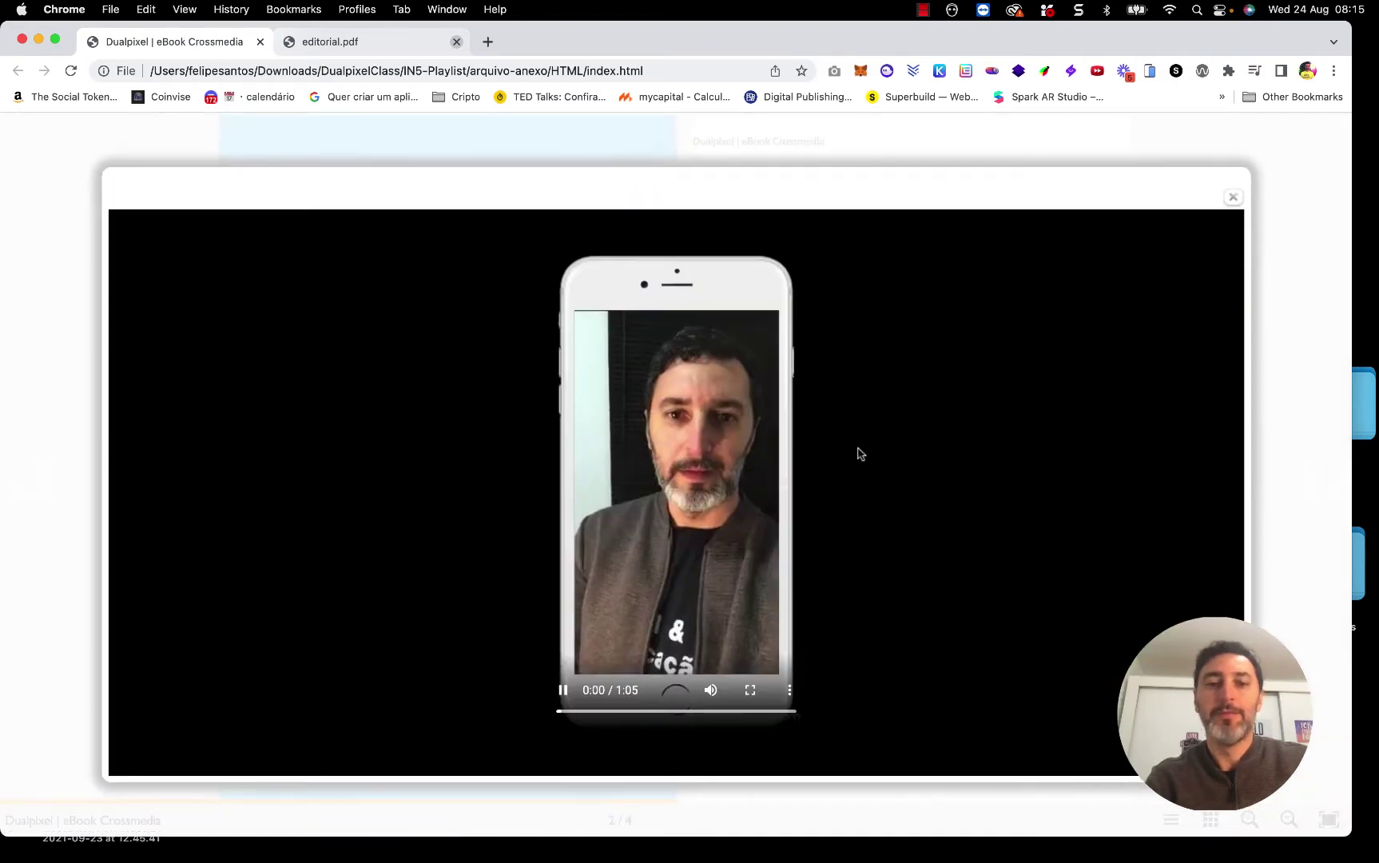
pyautogui.click(1232, 197)
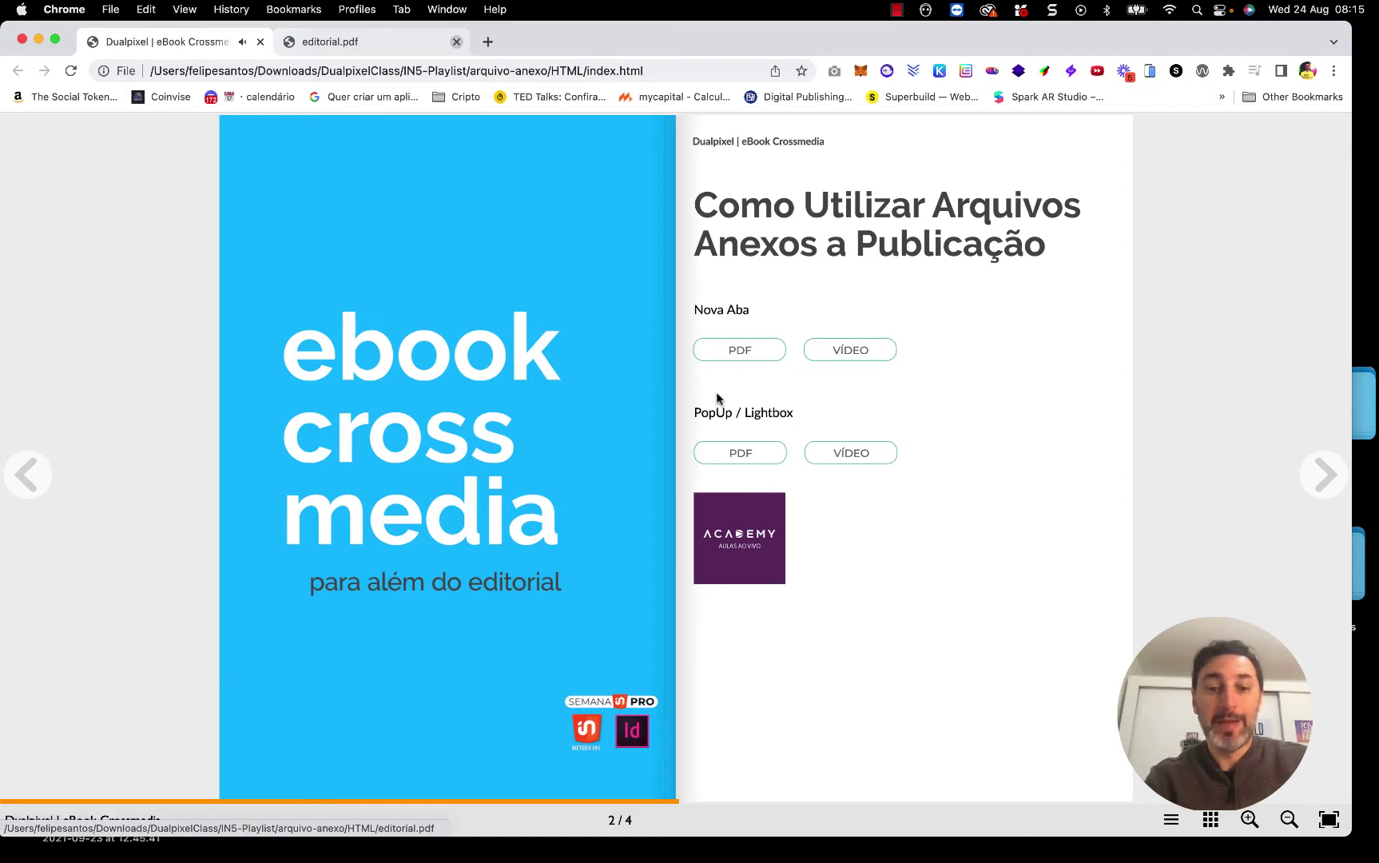
pyautogui.click(745, 519)
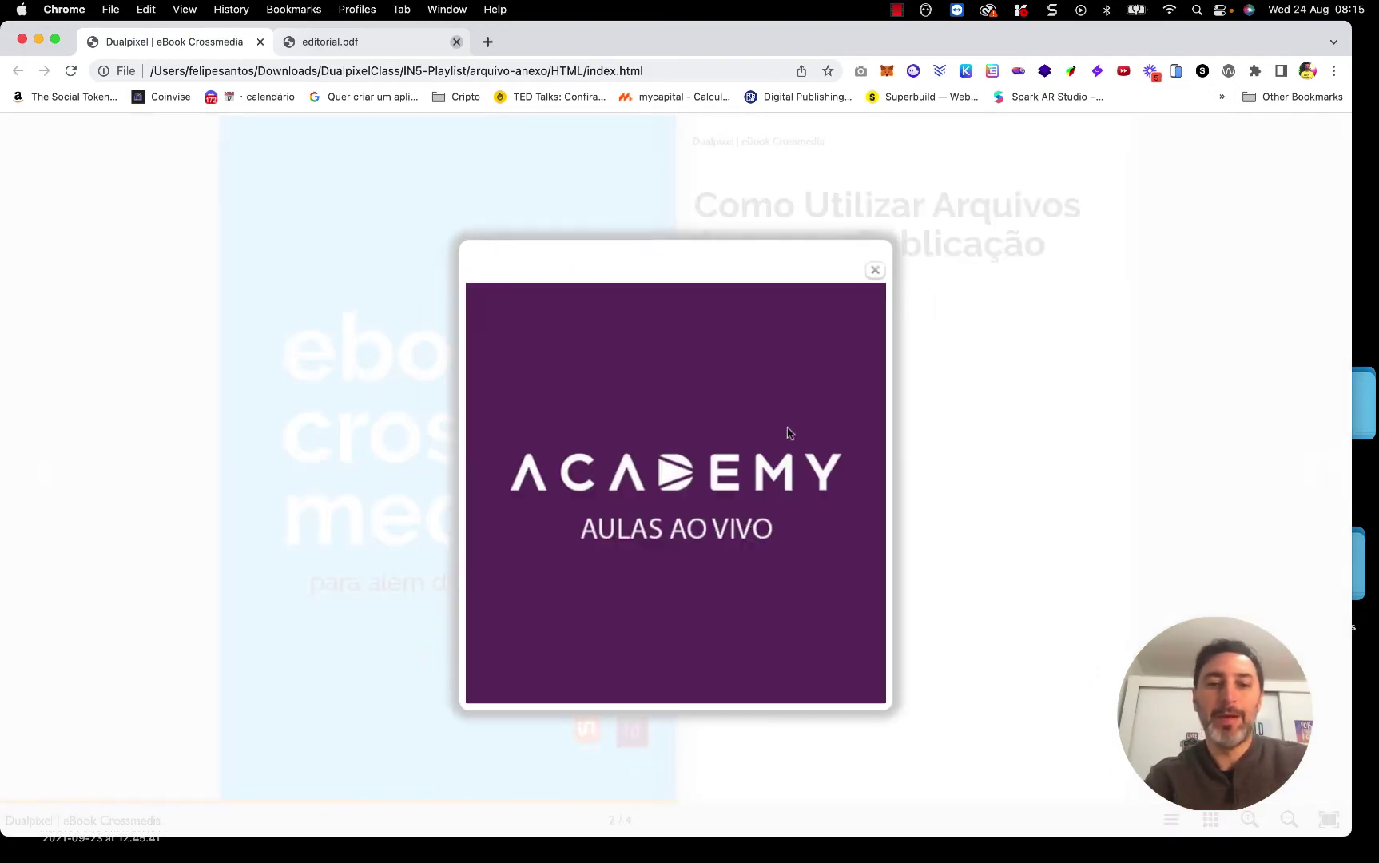
pyautogui.click(875, 270)
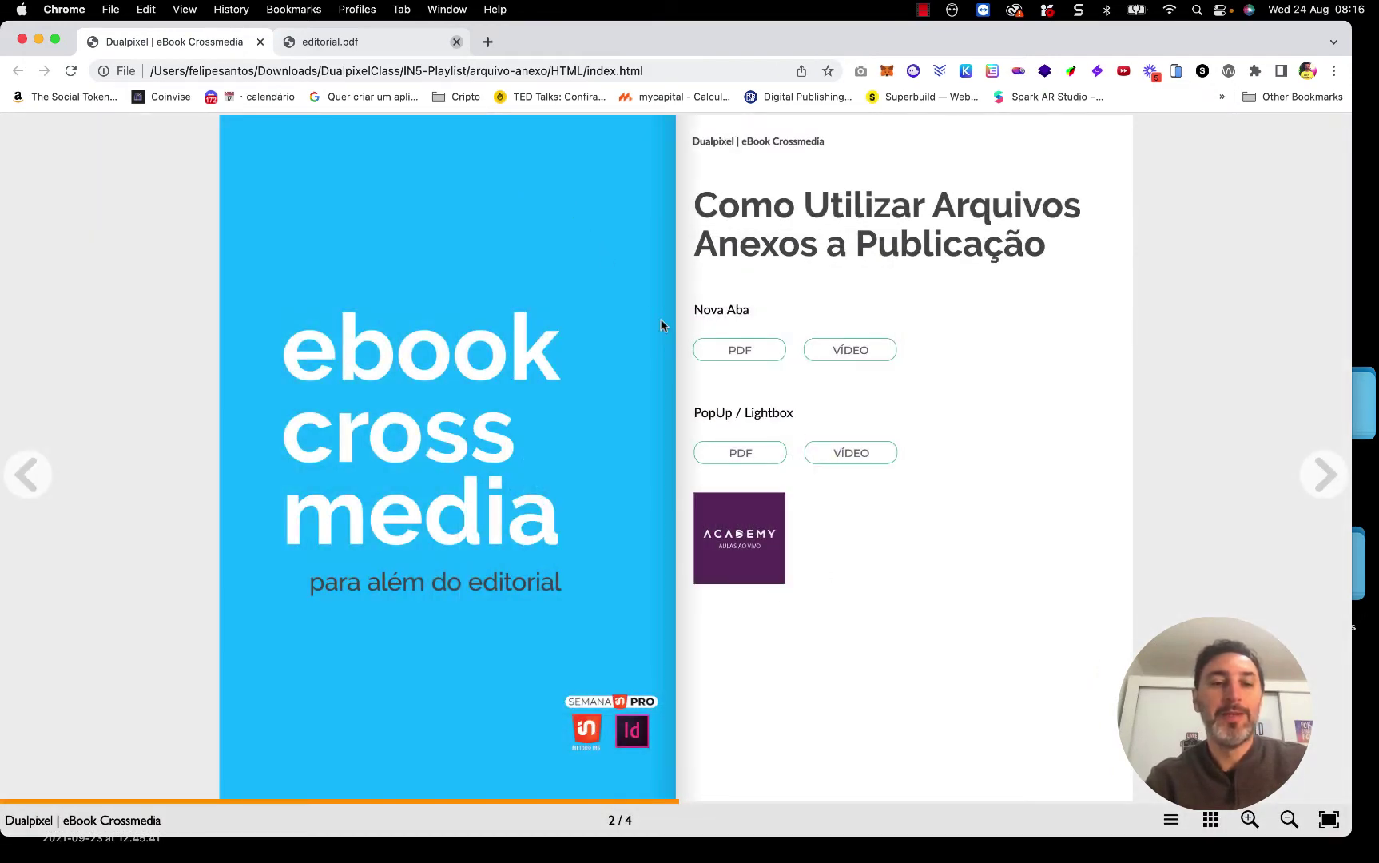
# Switch to Finder and preview boasvindas.mp4 and editorial.pdf in the arquivo-anexo folder
pyautogui.hotkey('ctrl', 'Right')
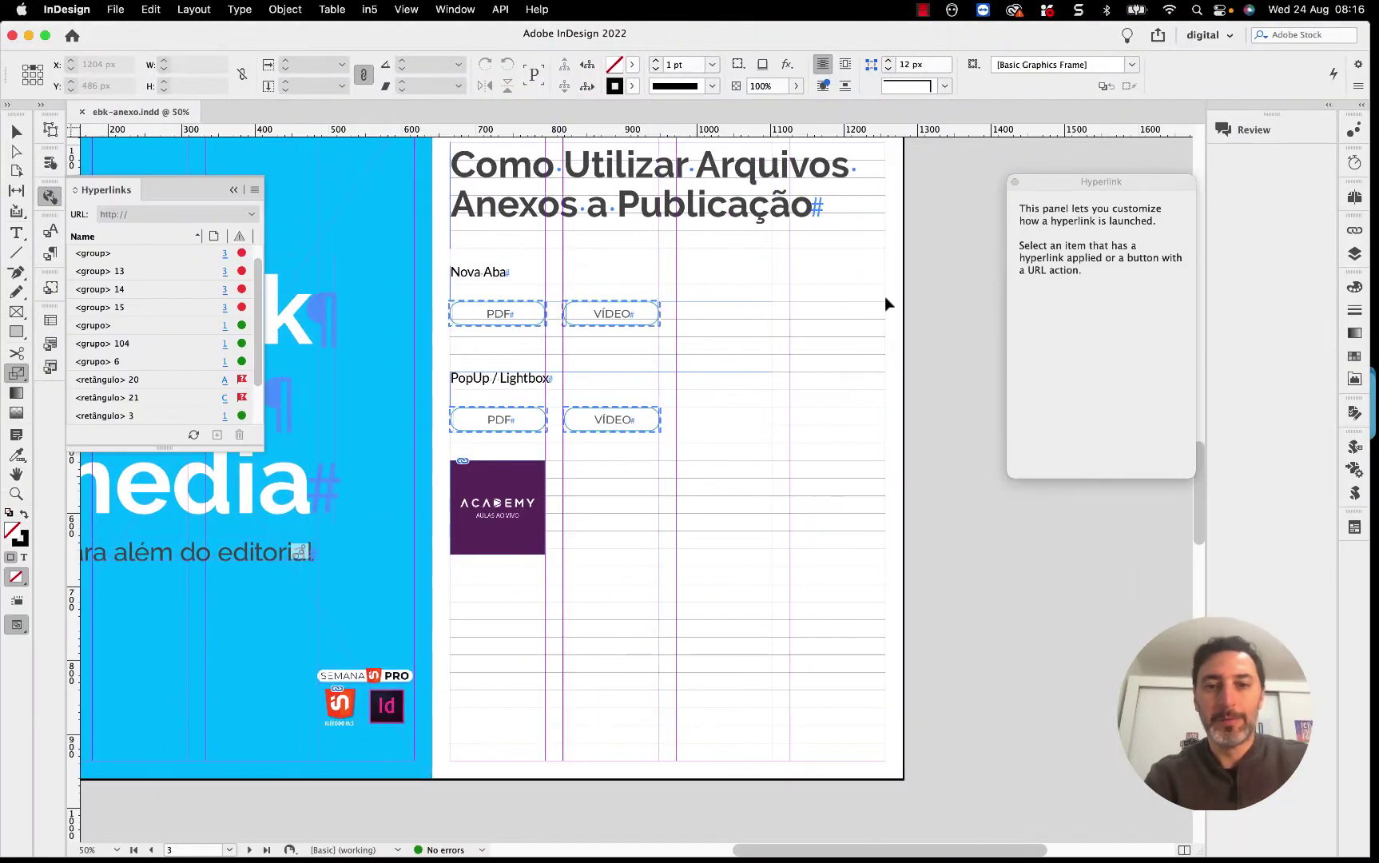
pyautogui.scroll(2, 882, 298)
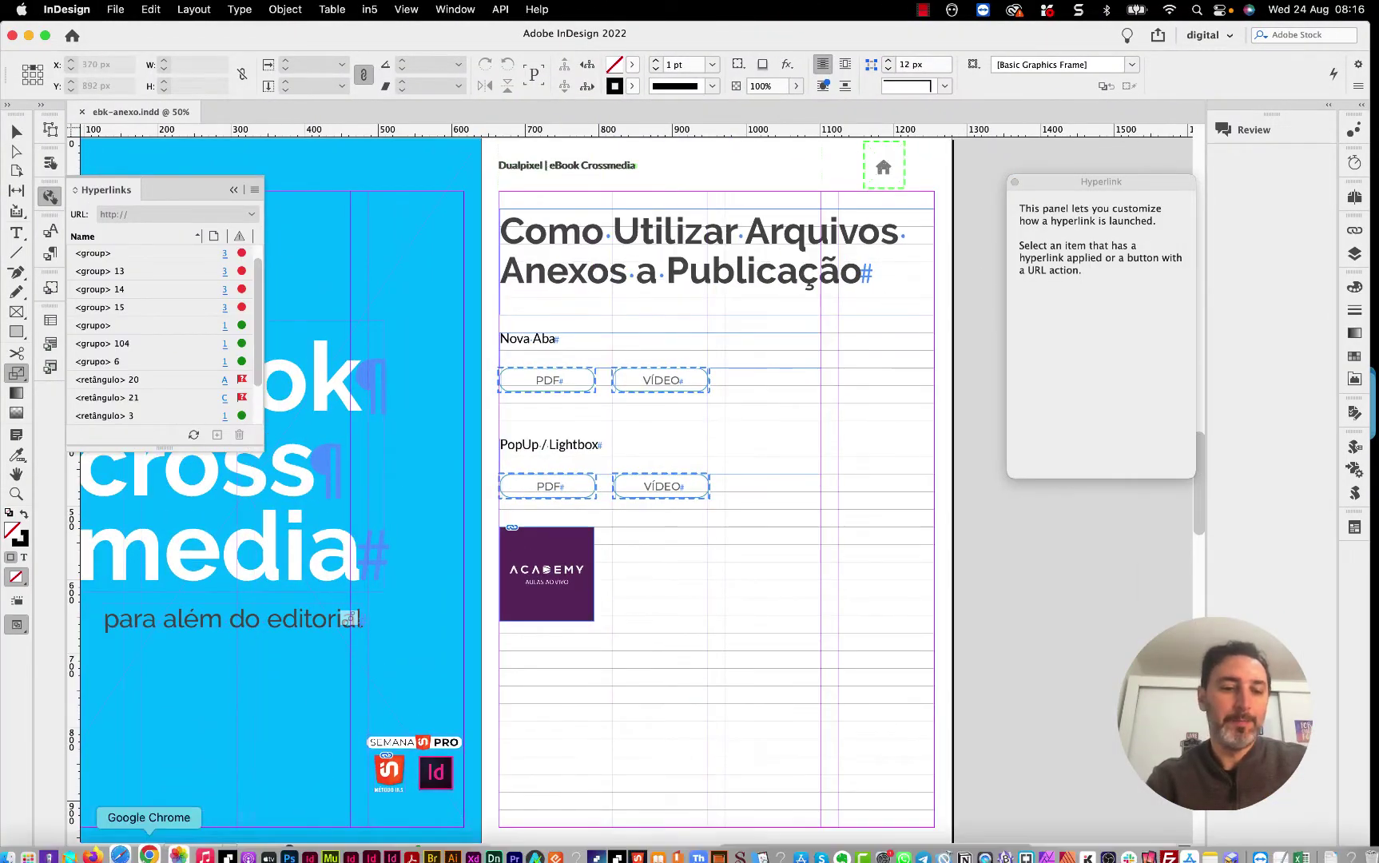
pyautogui.click(27, 842)
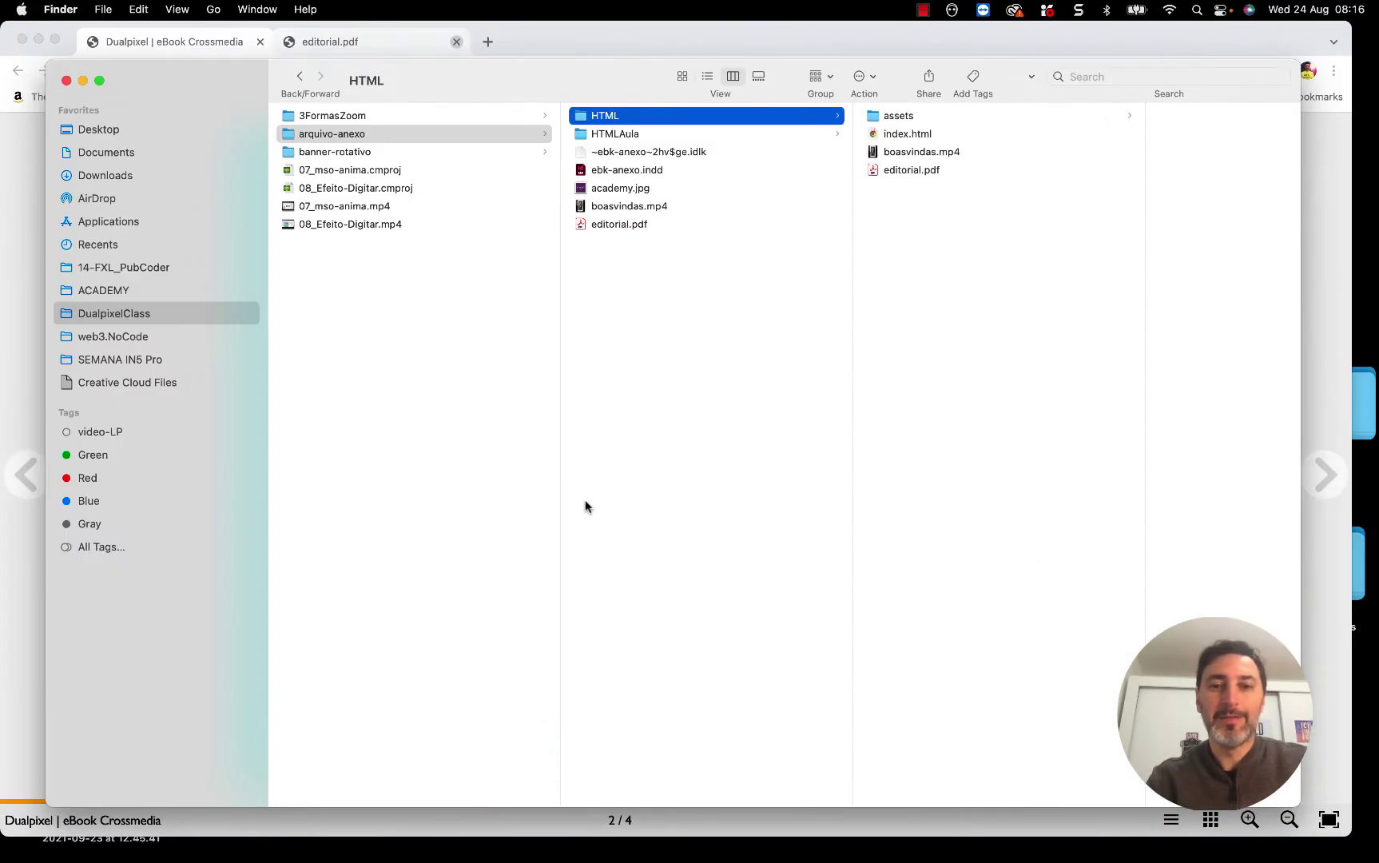
pyautogui.click(631, 206)
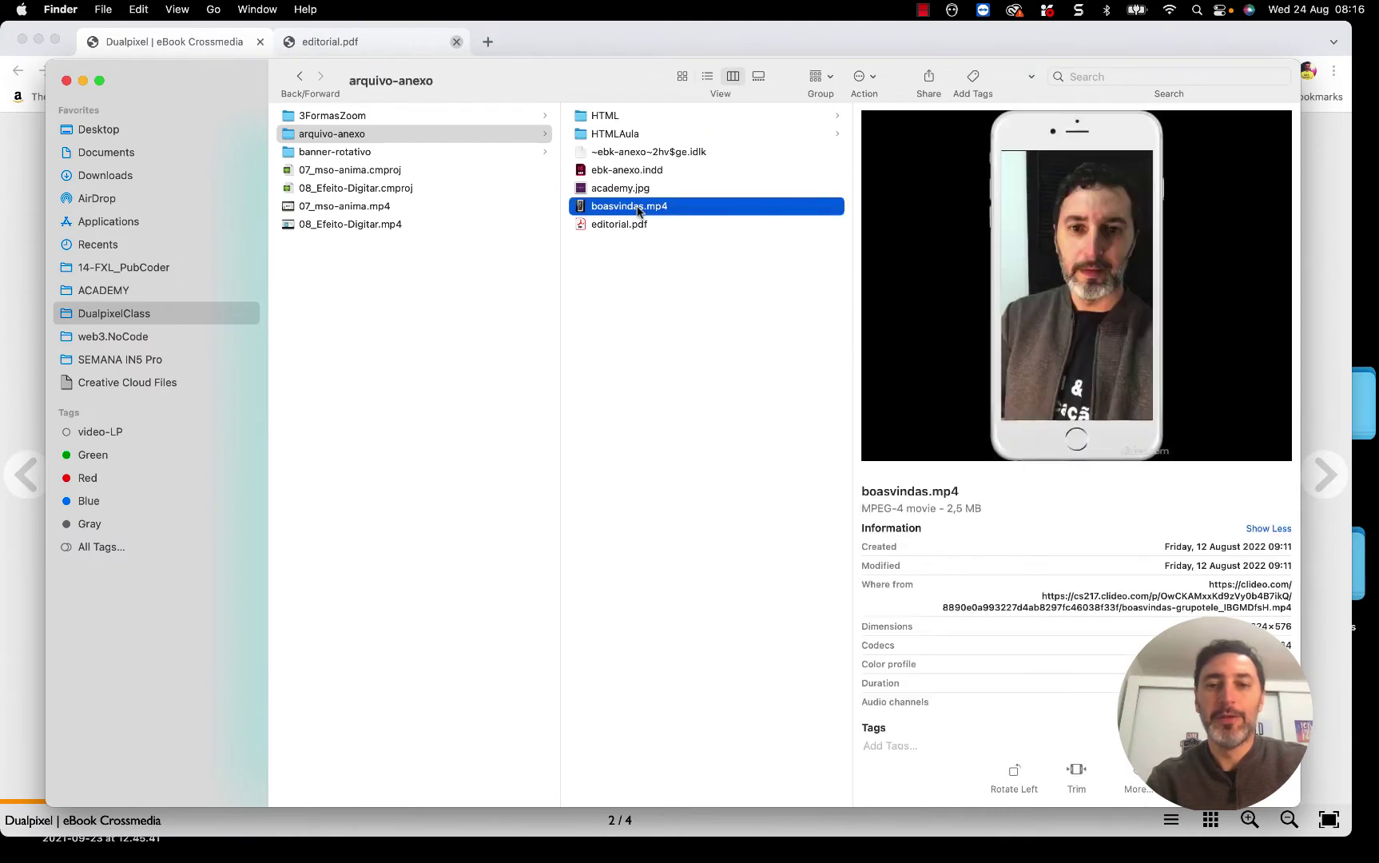
pyautogui.click(623, 226)
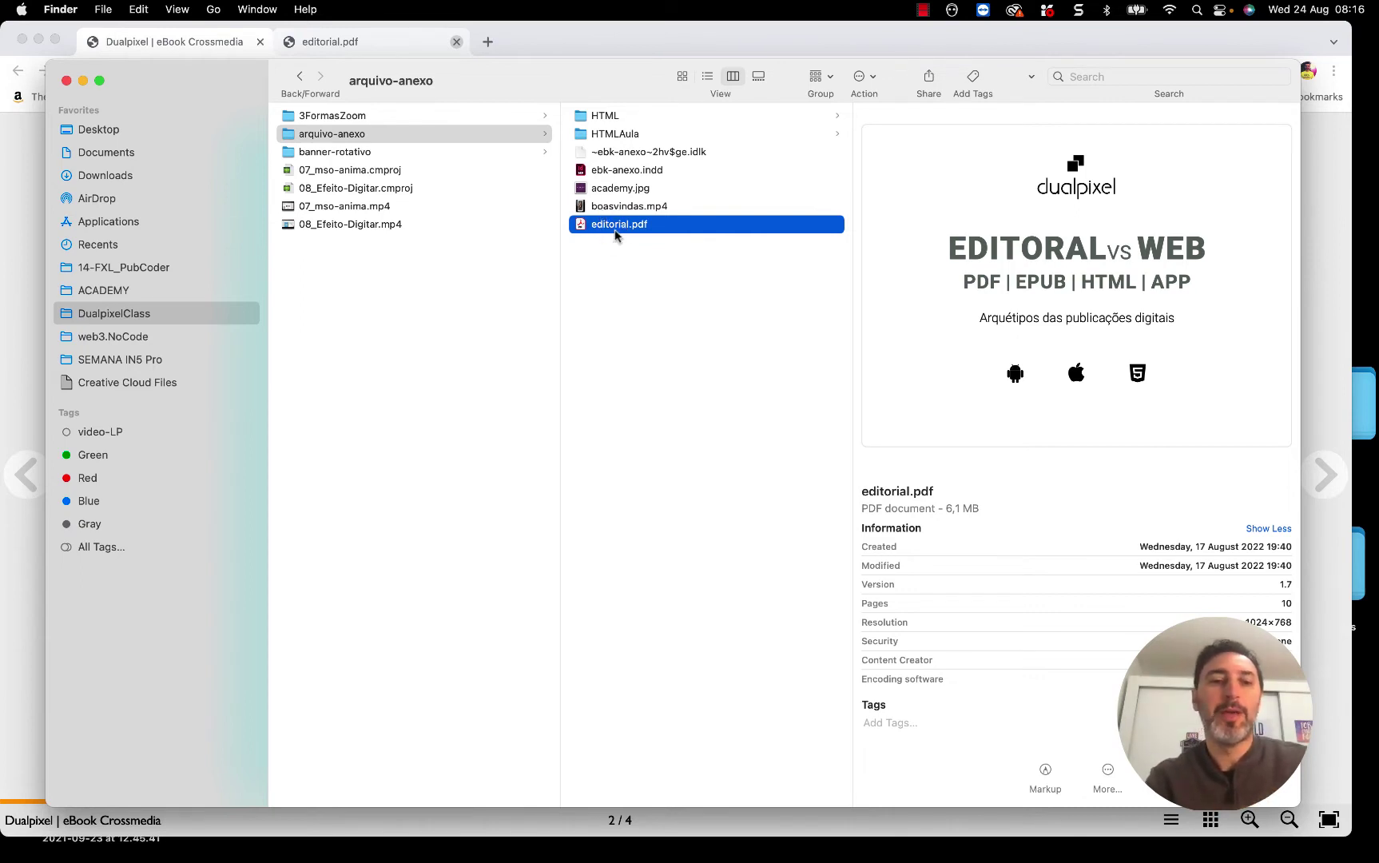
# Switch to InDesign and inspect the hyperlink URLs of the Nova Aba PDF and VÍDEO buttons
pyautogui.hotkey('ctrl', 'Right')
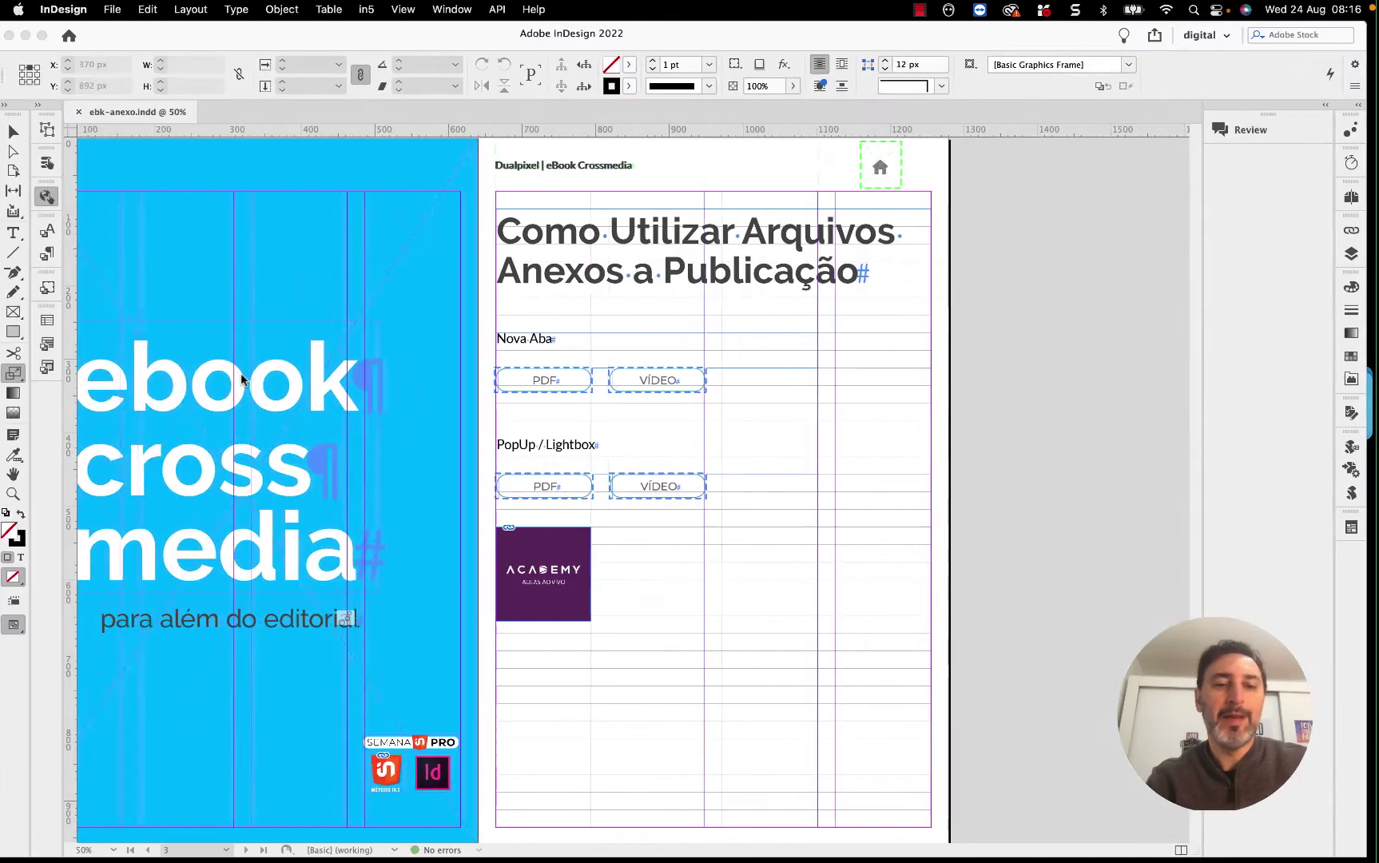
pyautogui.click(549, 389)
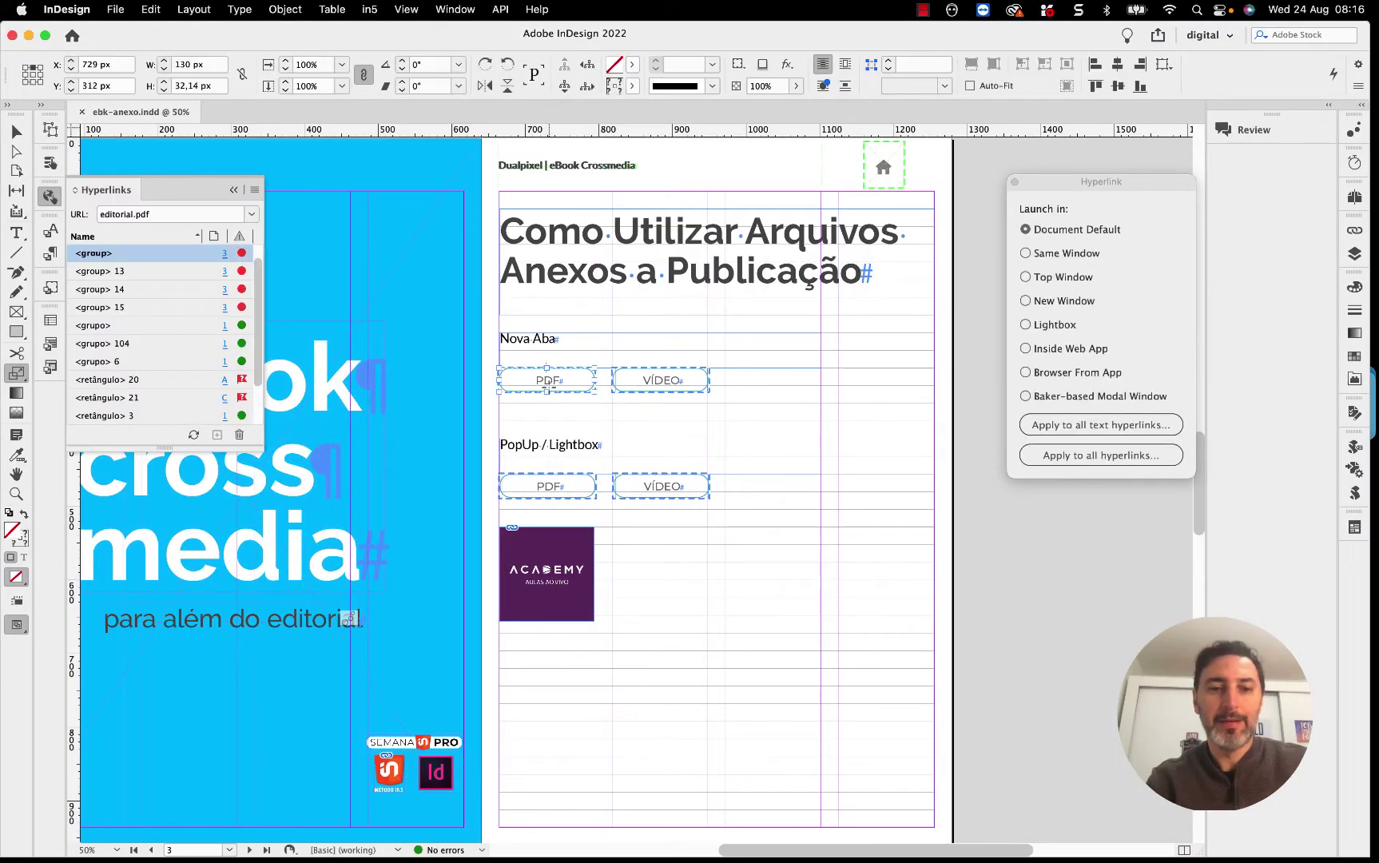
pyautogui.click(16, 132)
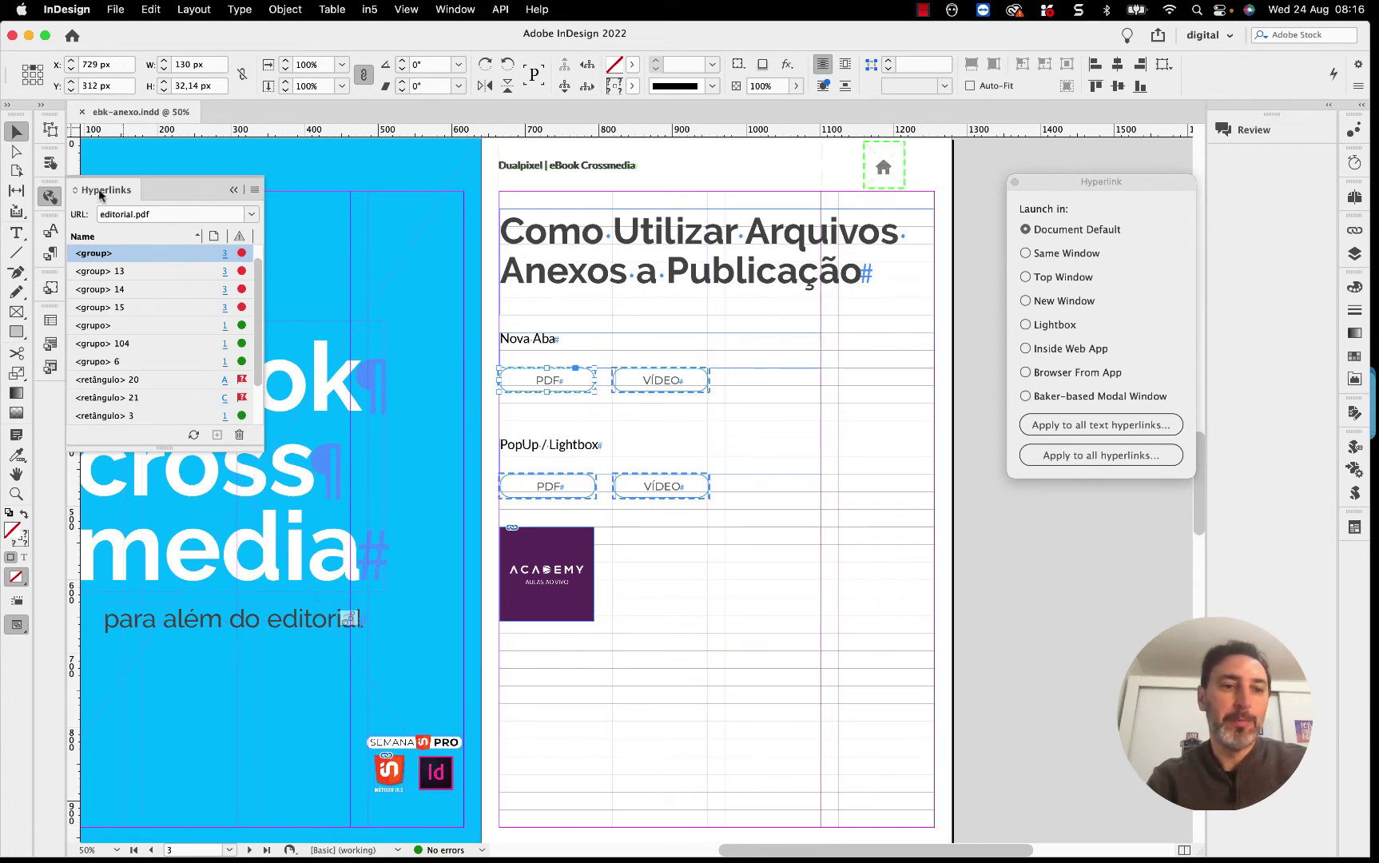
pyautogui.click(579, 431)
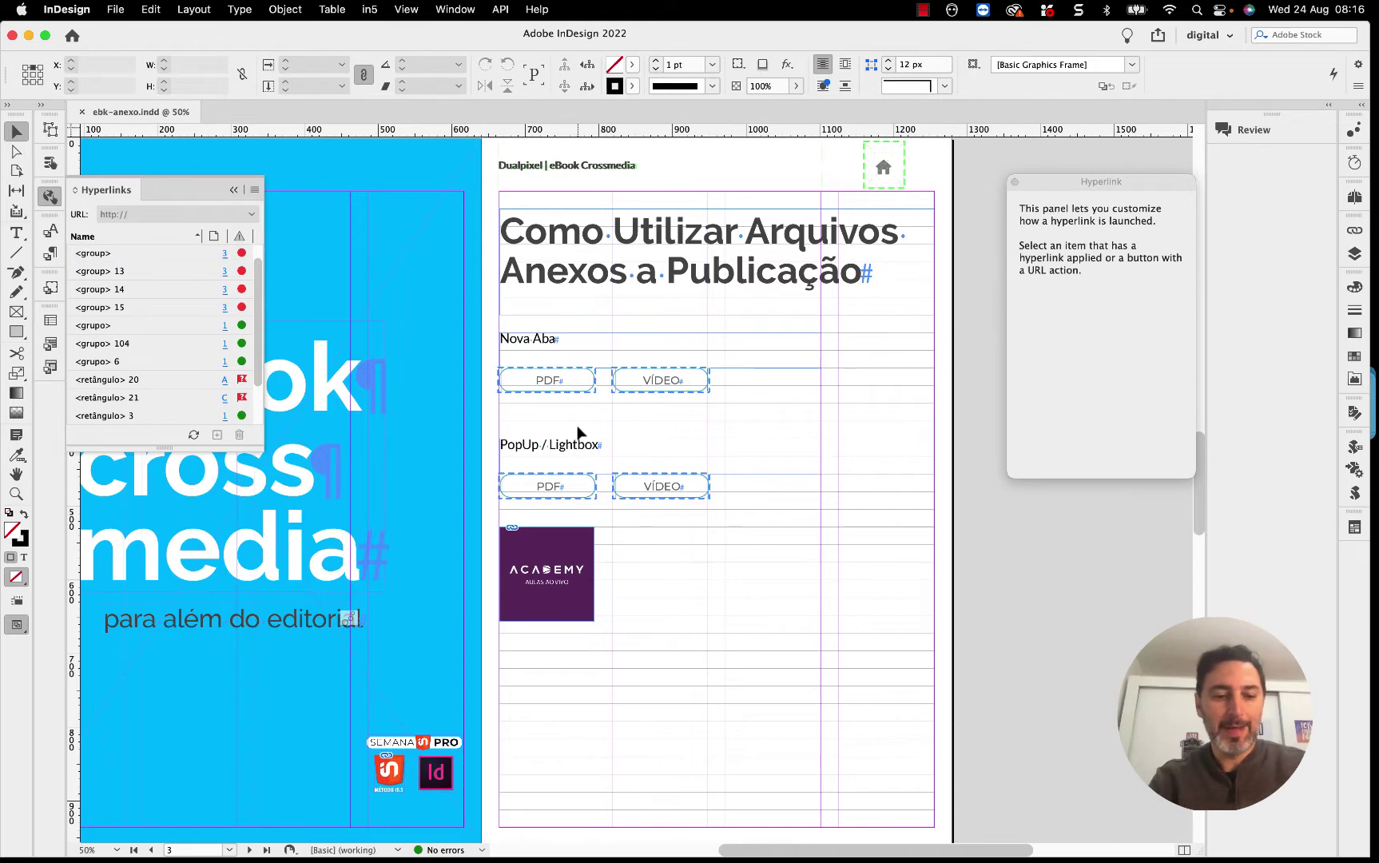
pyautogui.press('w')
pyautogui.press('w')
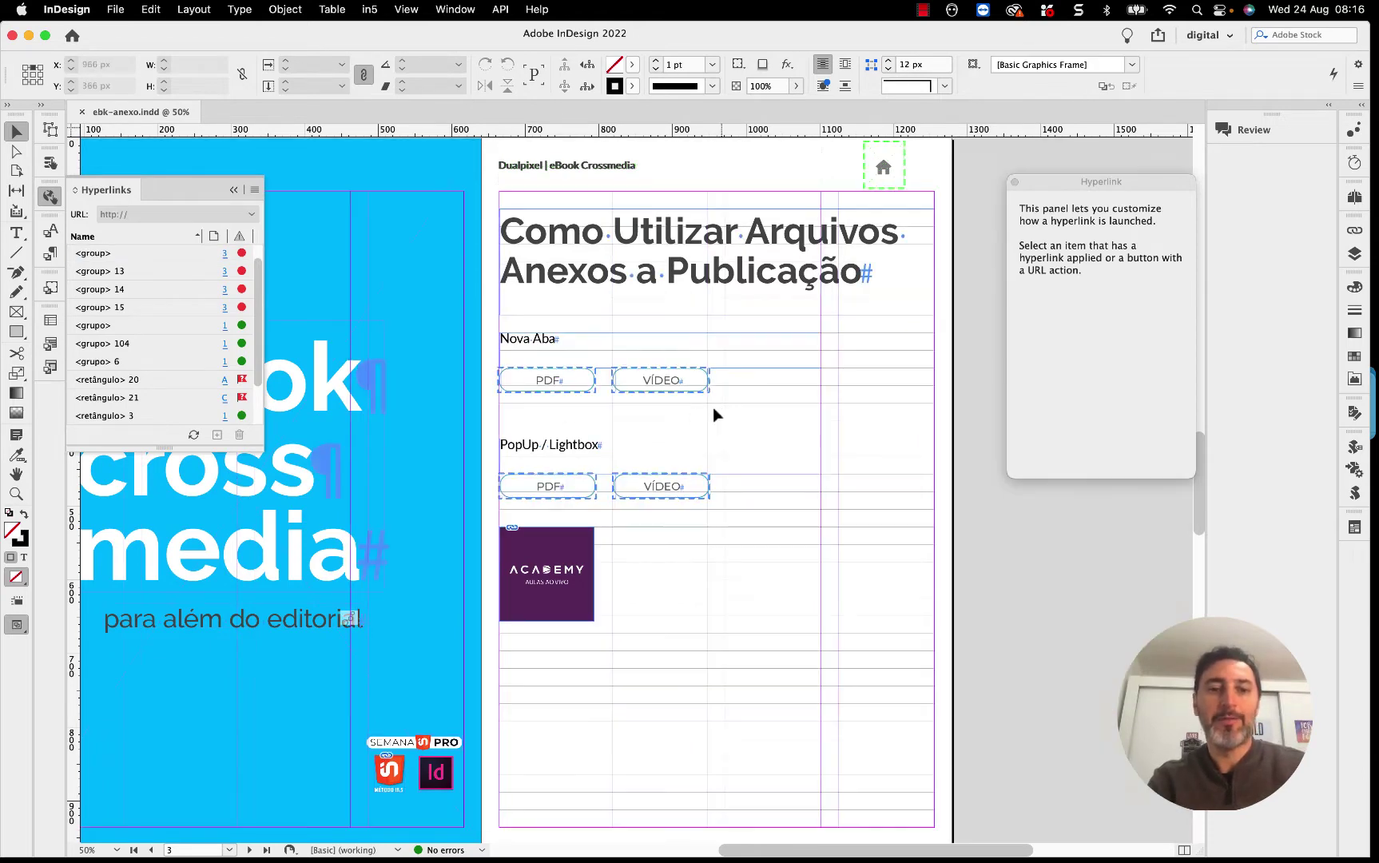
pyautogui.click(570, 391)
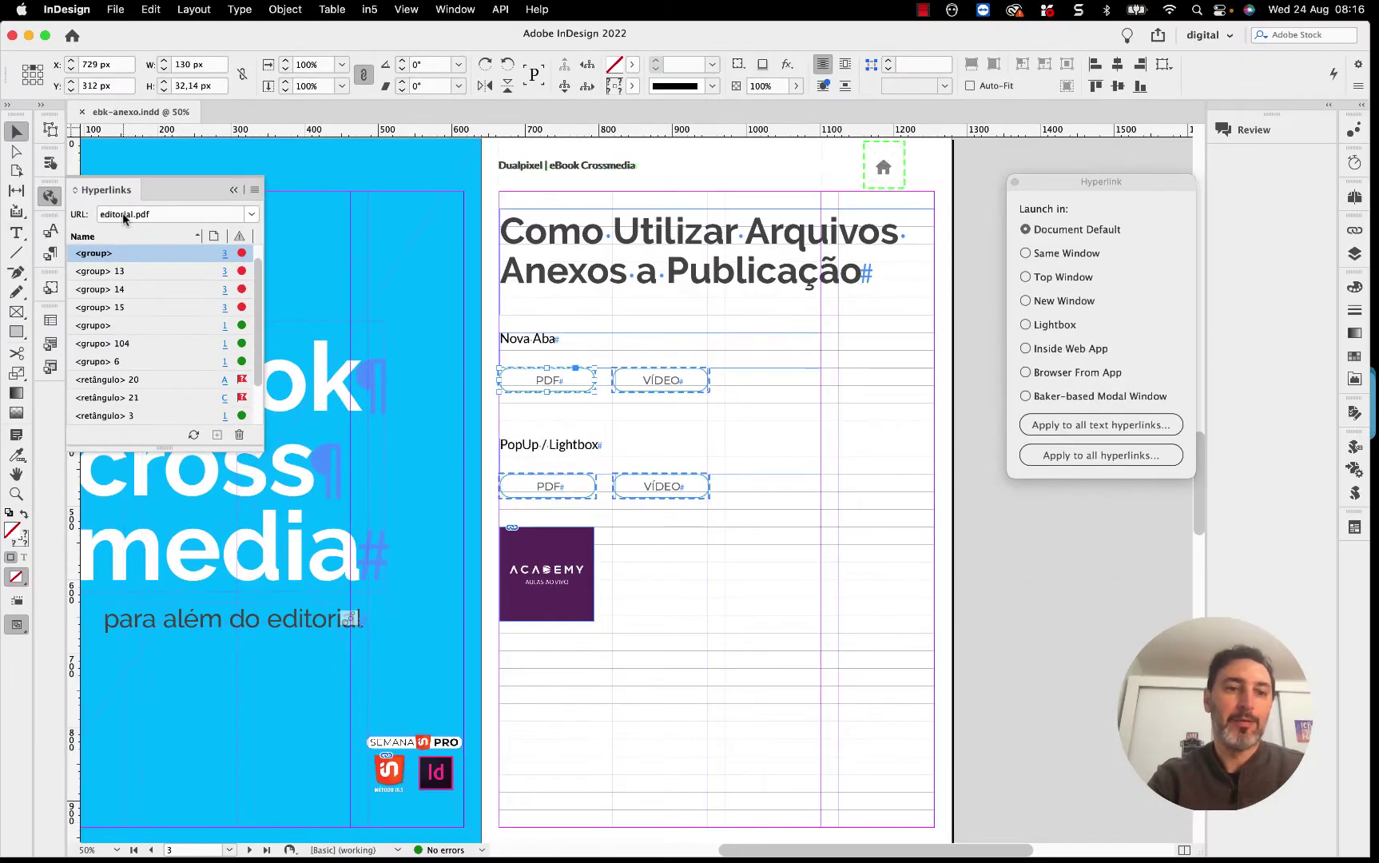
pyautogui.click(670, 387)
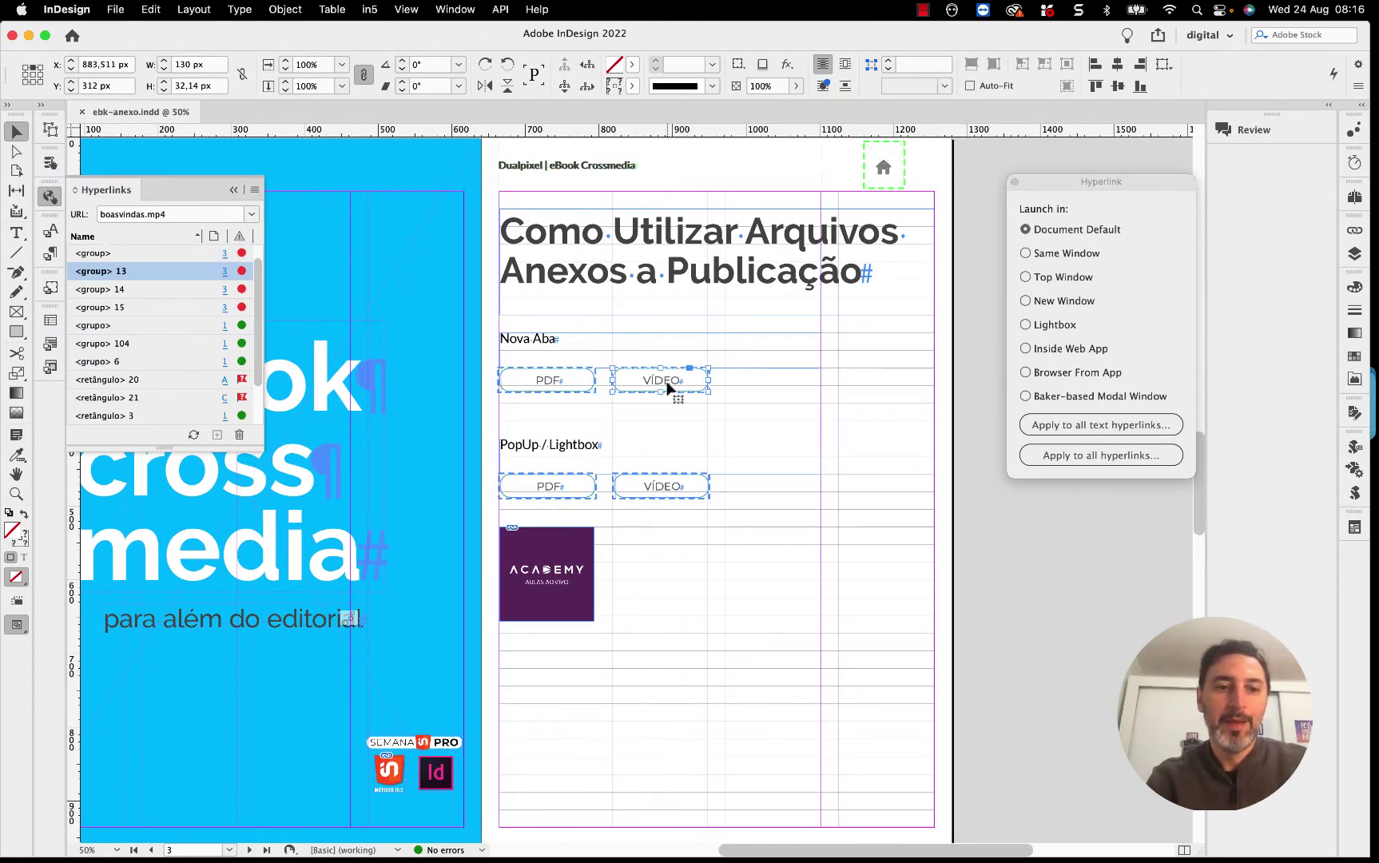
# Inspect the PopUp / Lightbox PDF button's hyperlink, view the in5 interactive widgets, and shift the Hyperlink panel closer to the page
pyautogui.click(524, 496)
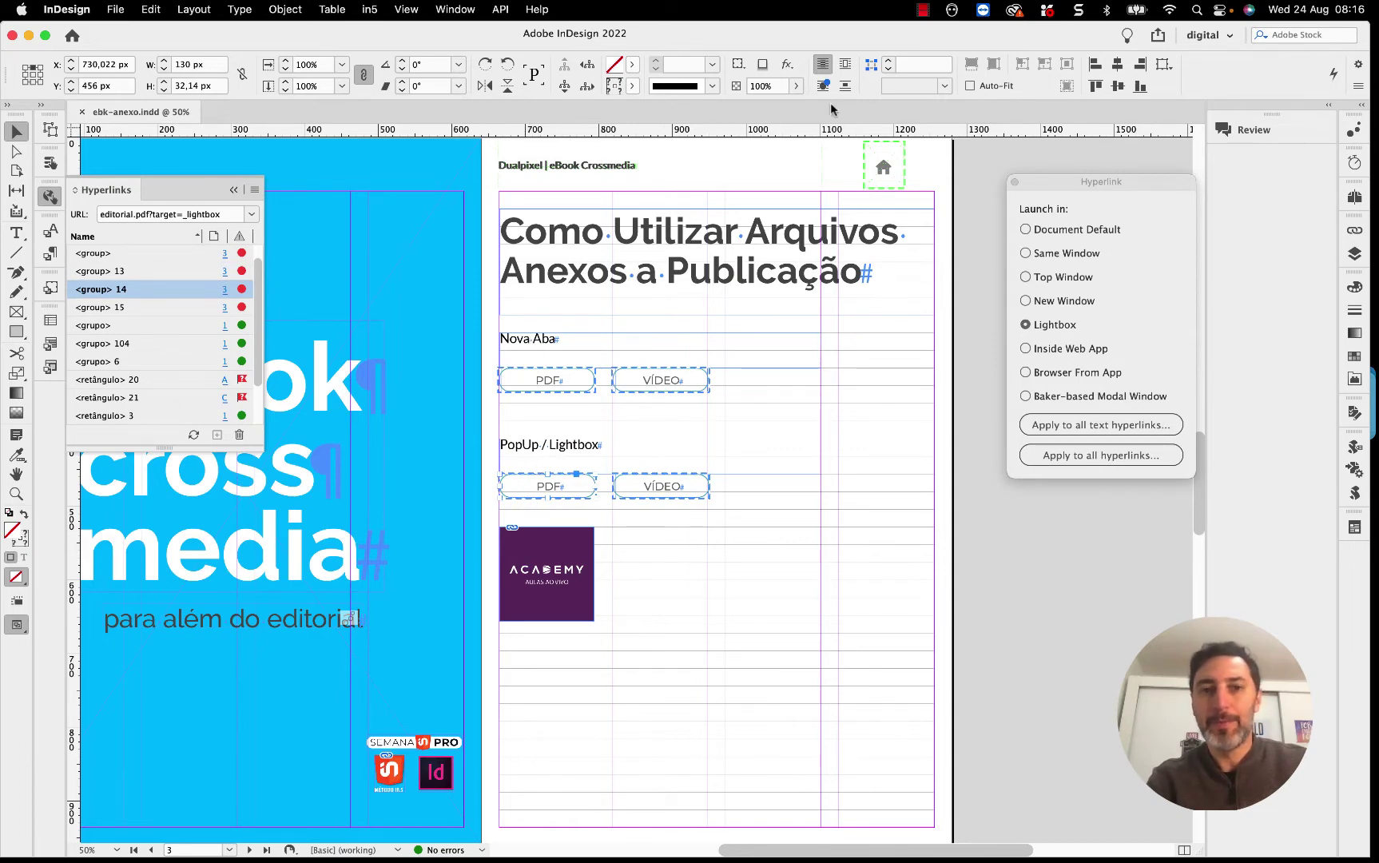
pyautogui.click(379, 9)
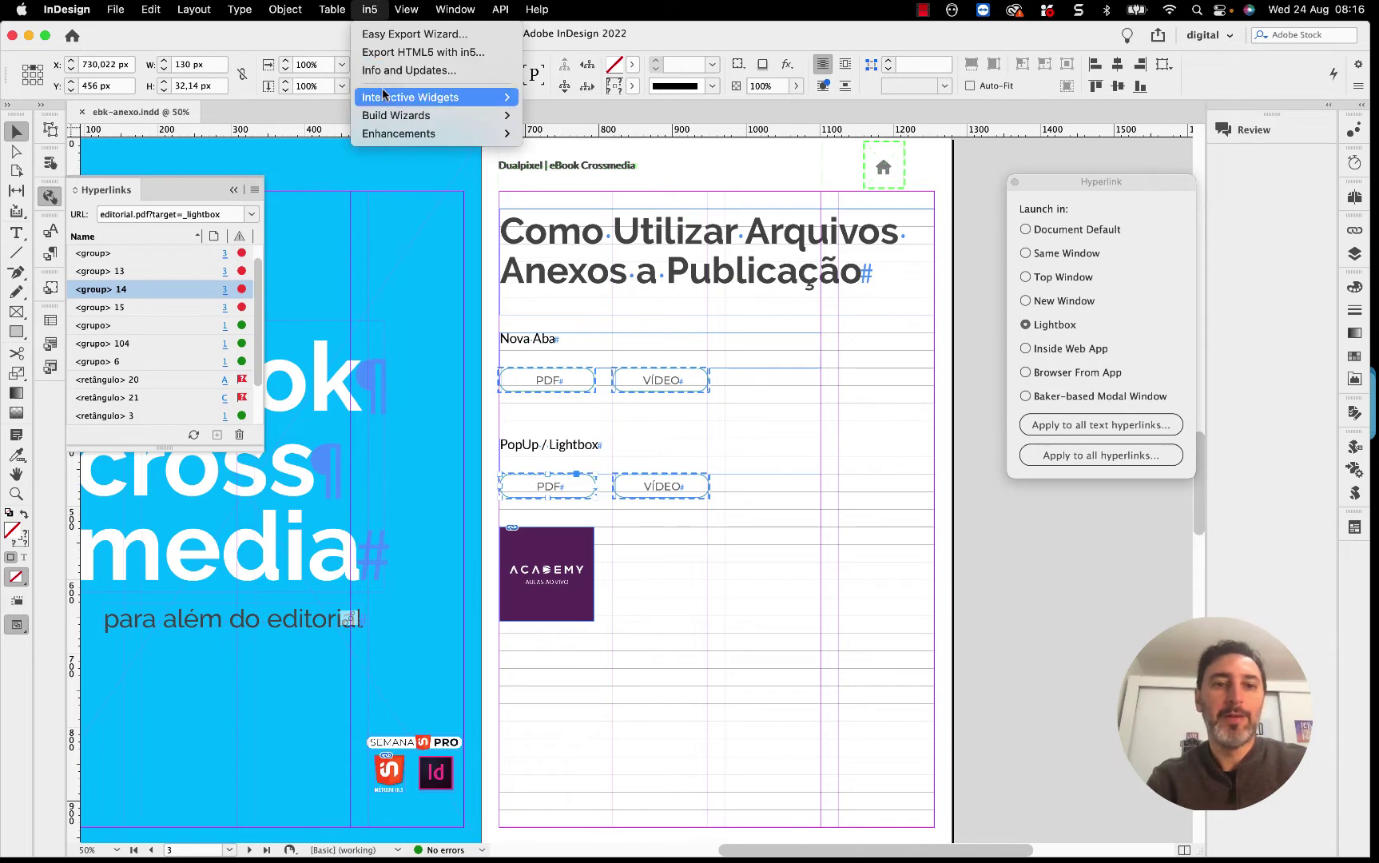
pyautogui.moveTo(431, 92)
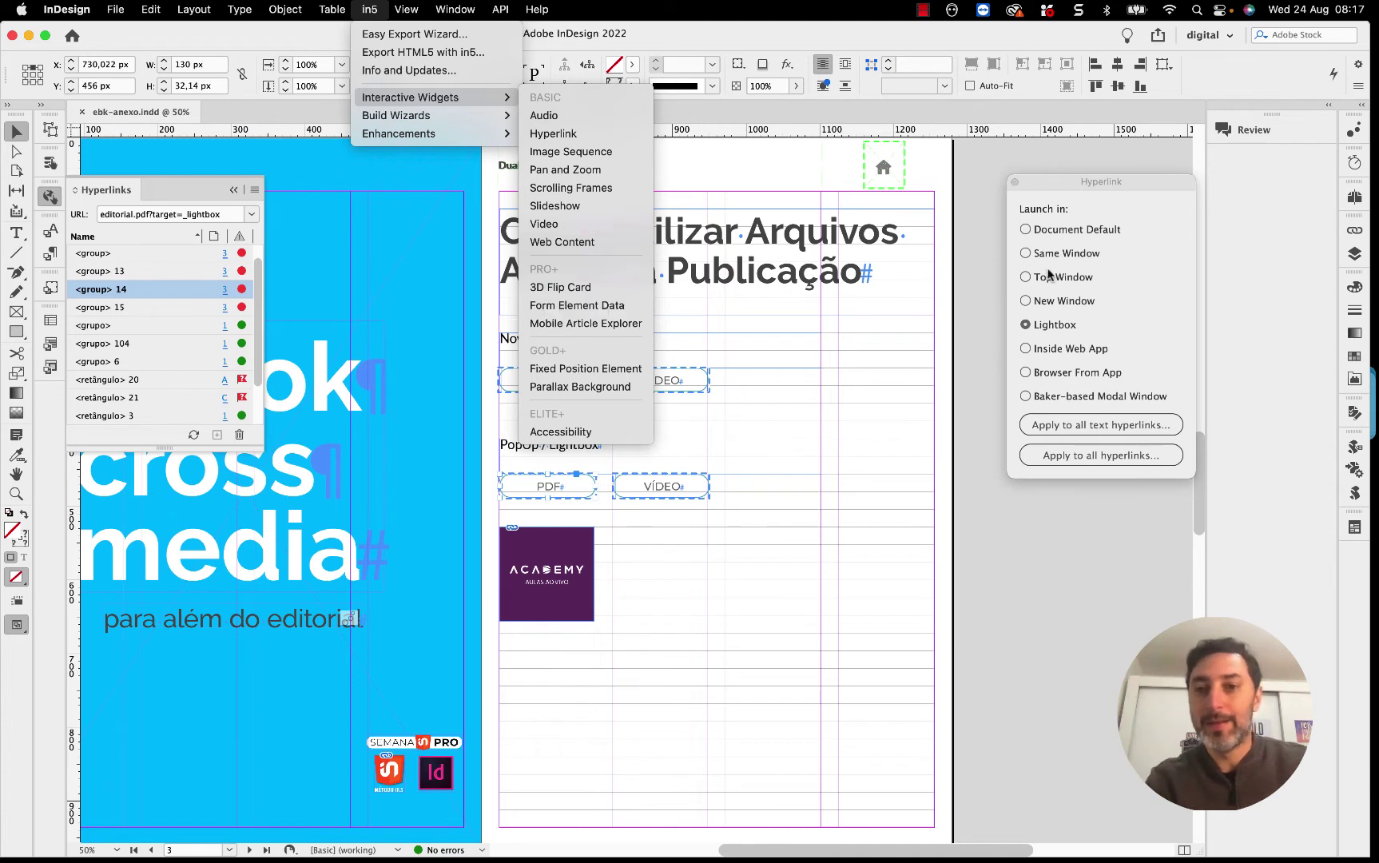
pyautogui.click(1053, 185)
pyautogui.moveTo(1063, 183); pyautogui.dragTo(1039, 183)
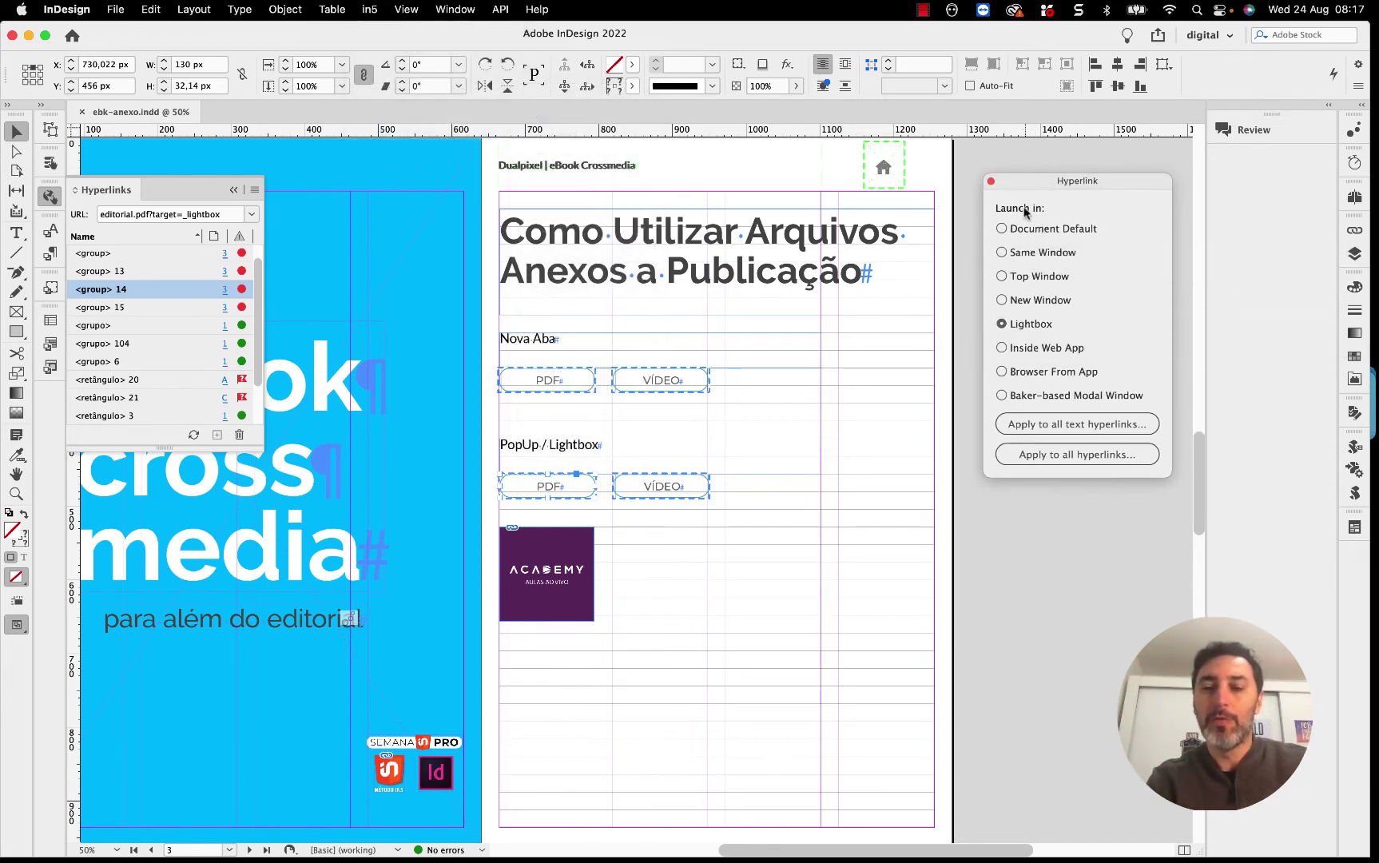
pyautogui.click(1043, 423)
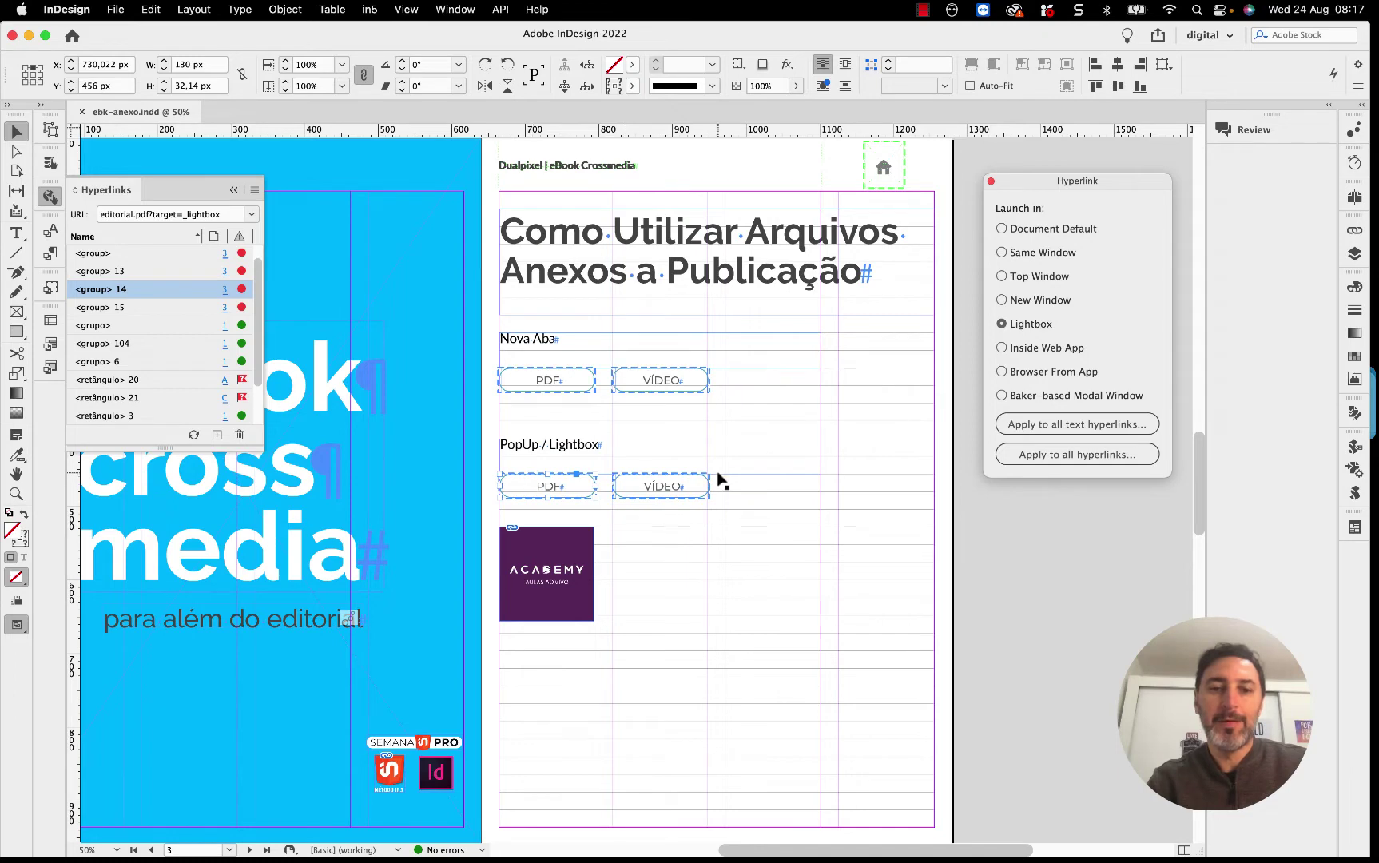
# Compare the hyperlink URL and launch option of the Nova Aba PDF button with those of the PopUp / Lightbox PDF button
pyautogui.click(571, 386)
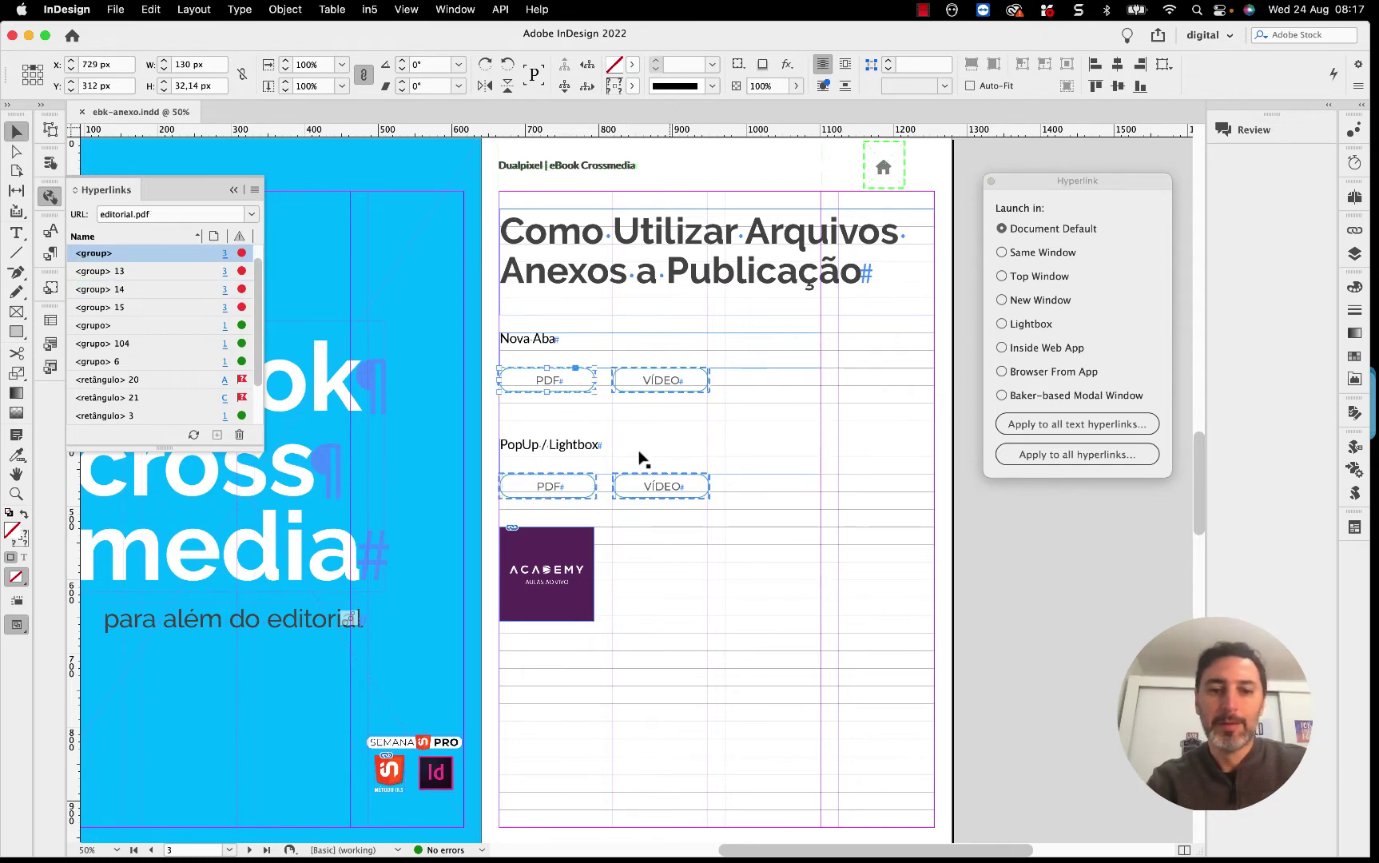
pyautogui.click(569, 482)
pyautogui.click(570, 487)
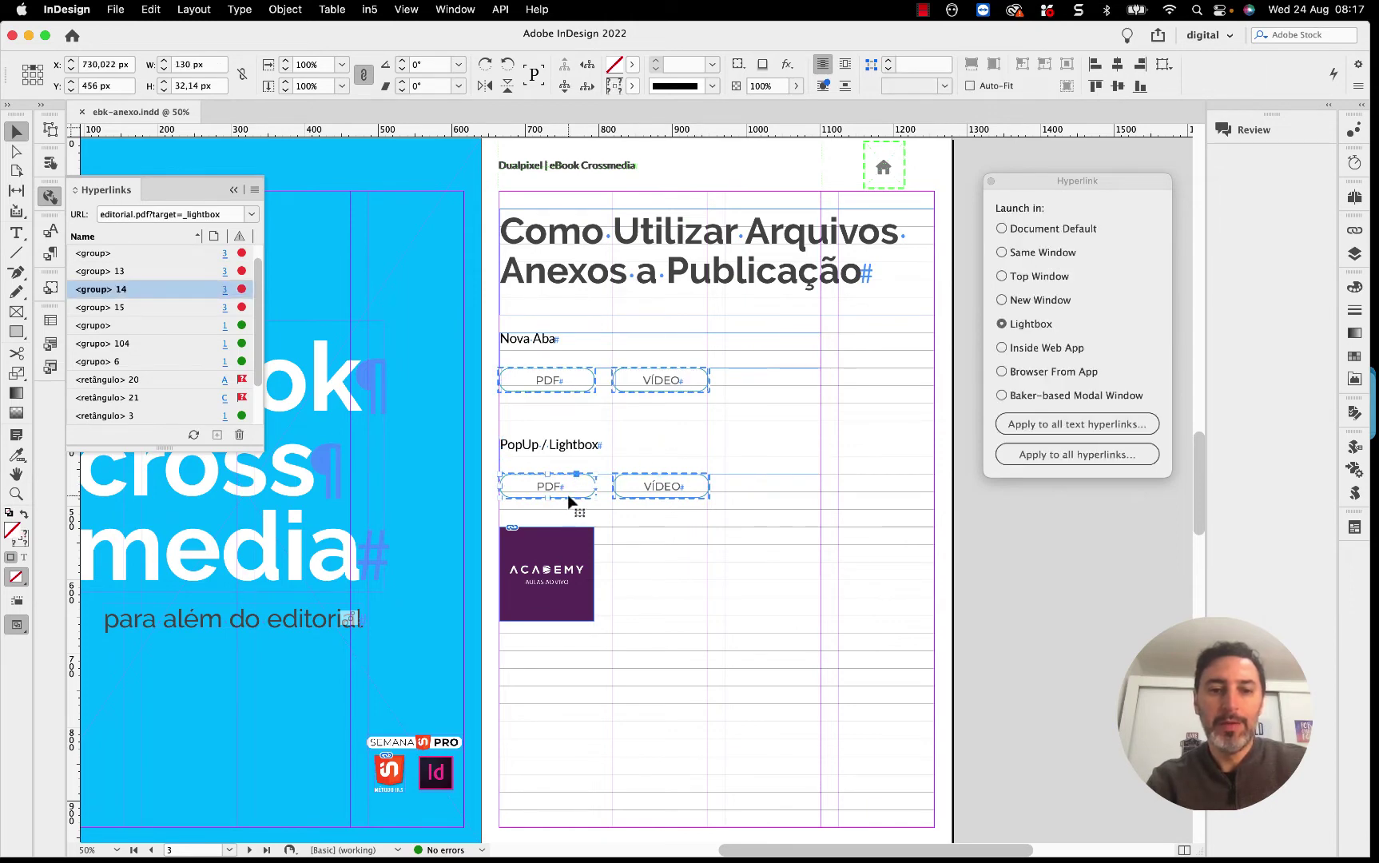
pyautogui.click(587, 388)
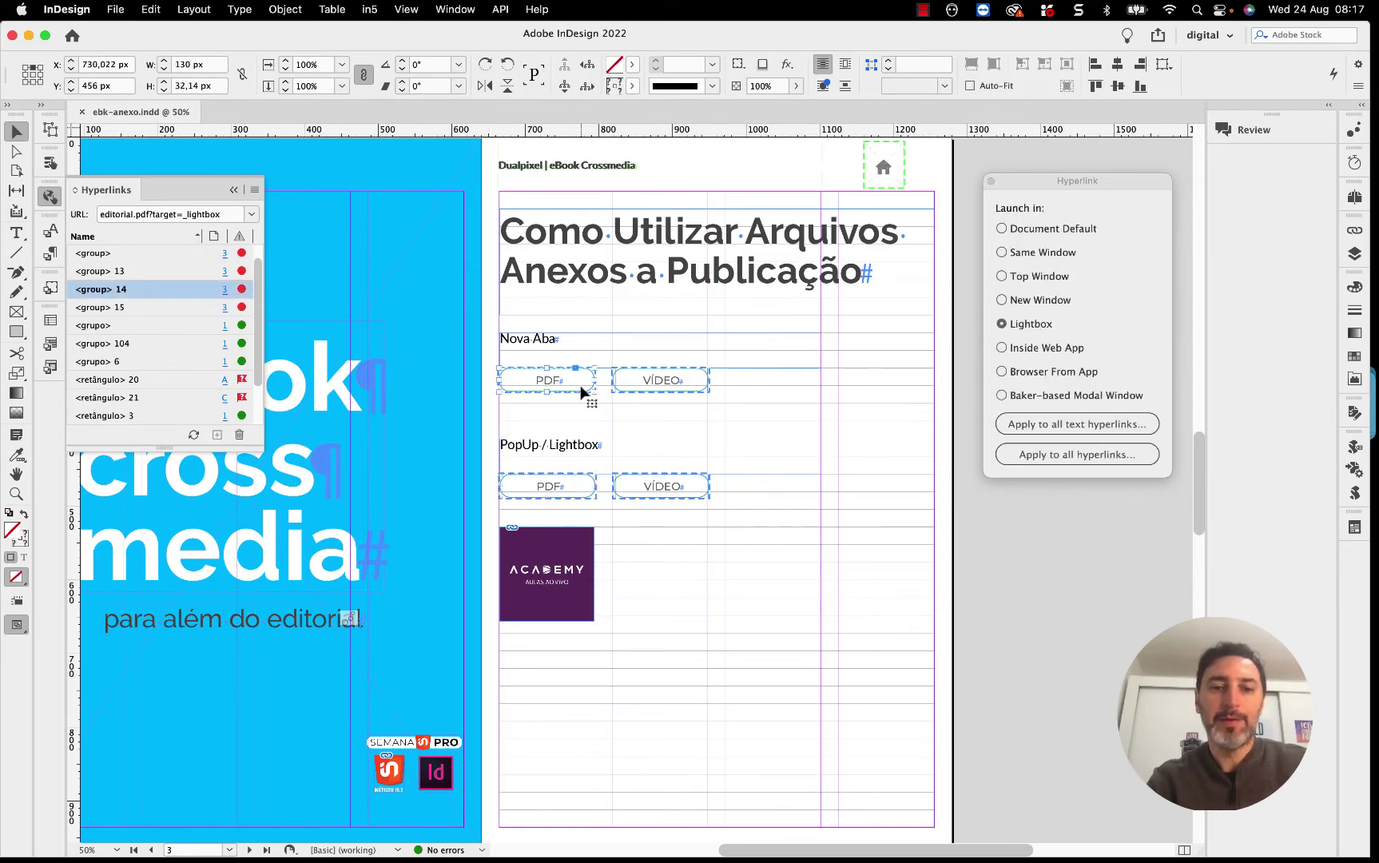
# Set the Nova Aba PDF button to launch in Lightbox and remove the ?target=_lightbox suffix, leaving its URL as editorial.pdf
pyautogui.click(1020, 330)
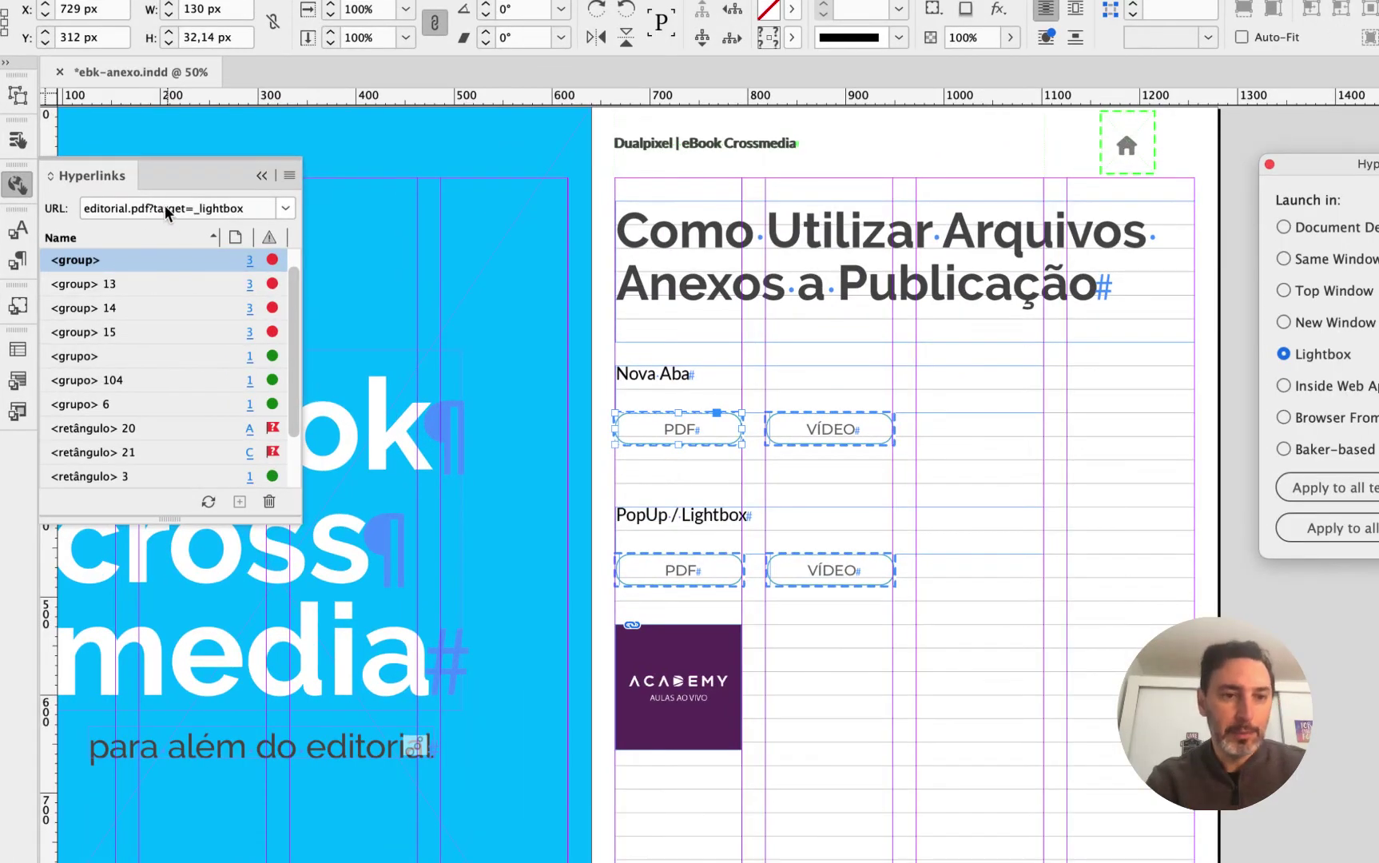
pyautogui.click(158, 205)
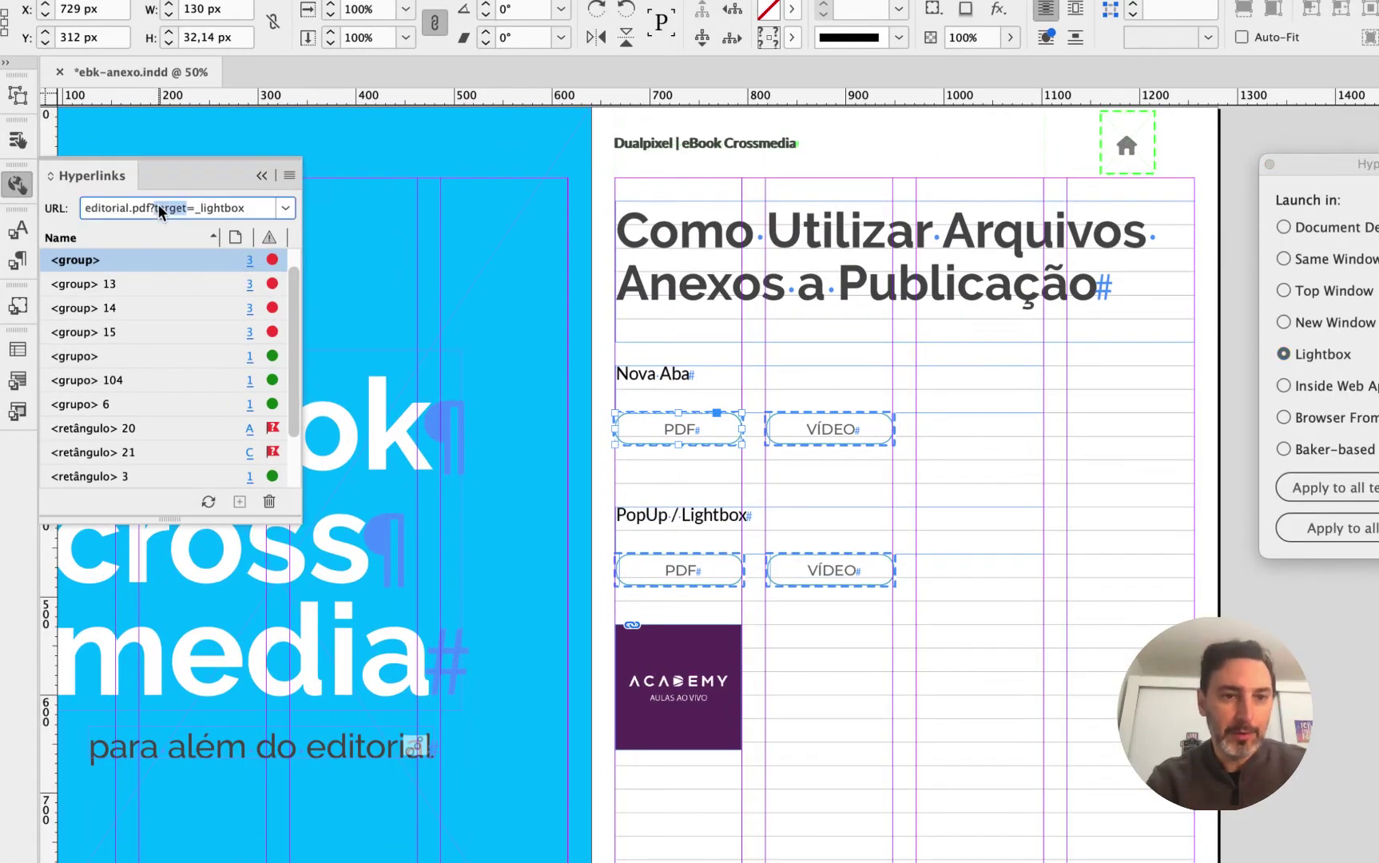
pyautogui.moveTo(150, 210); pyautogui.dragTo(259, 216)
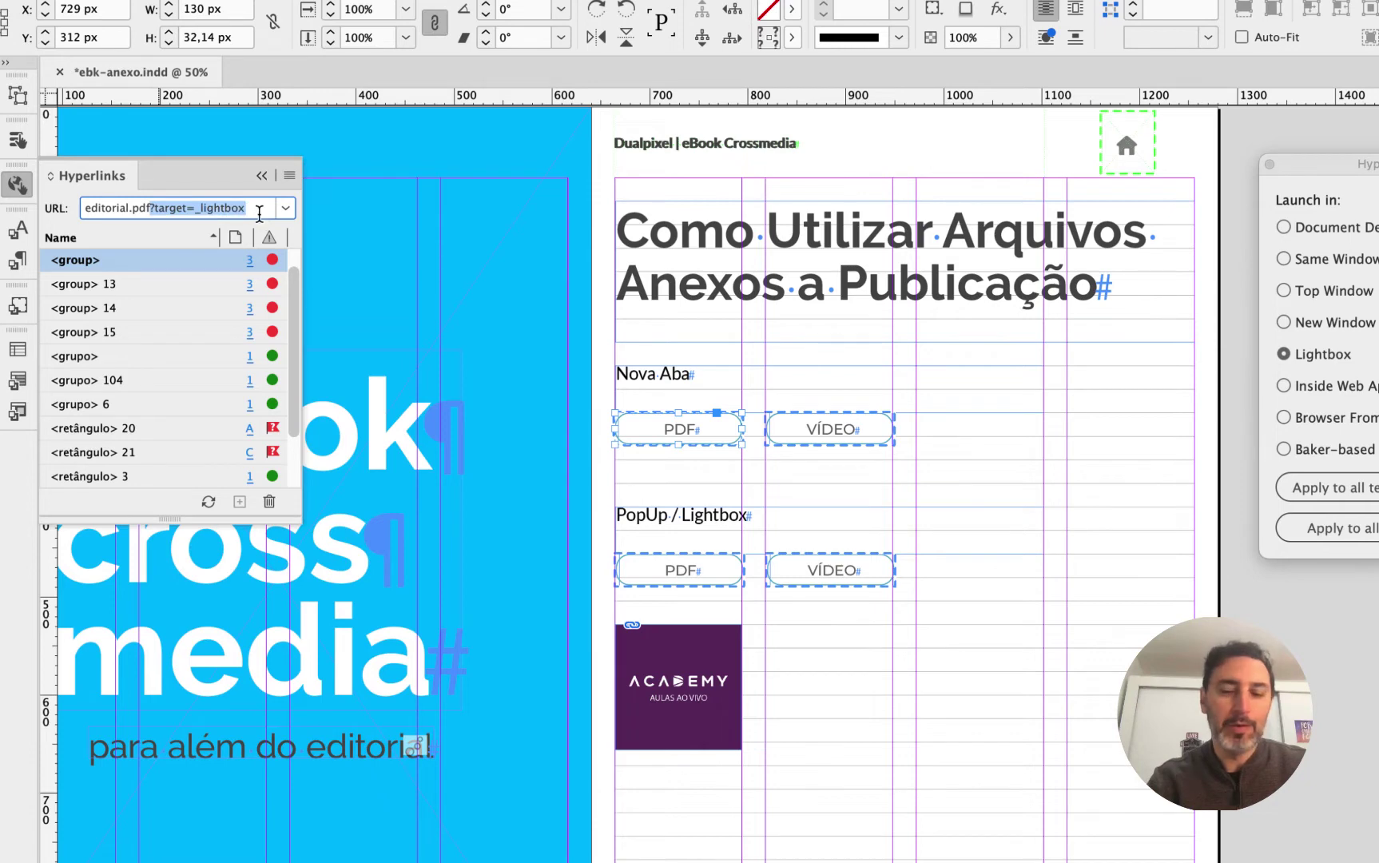
pyautogui.press('BackSpace')
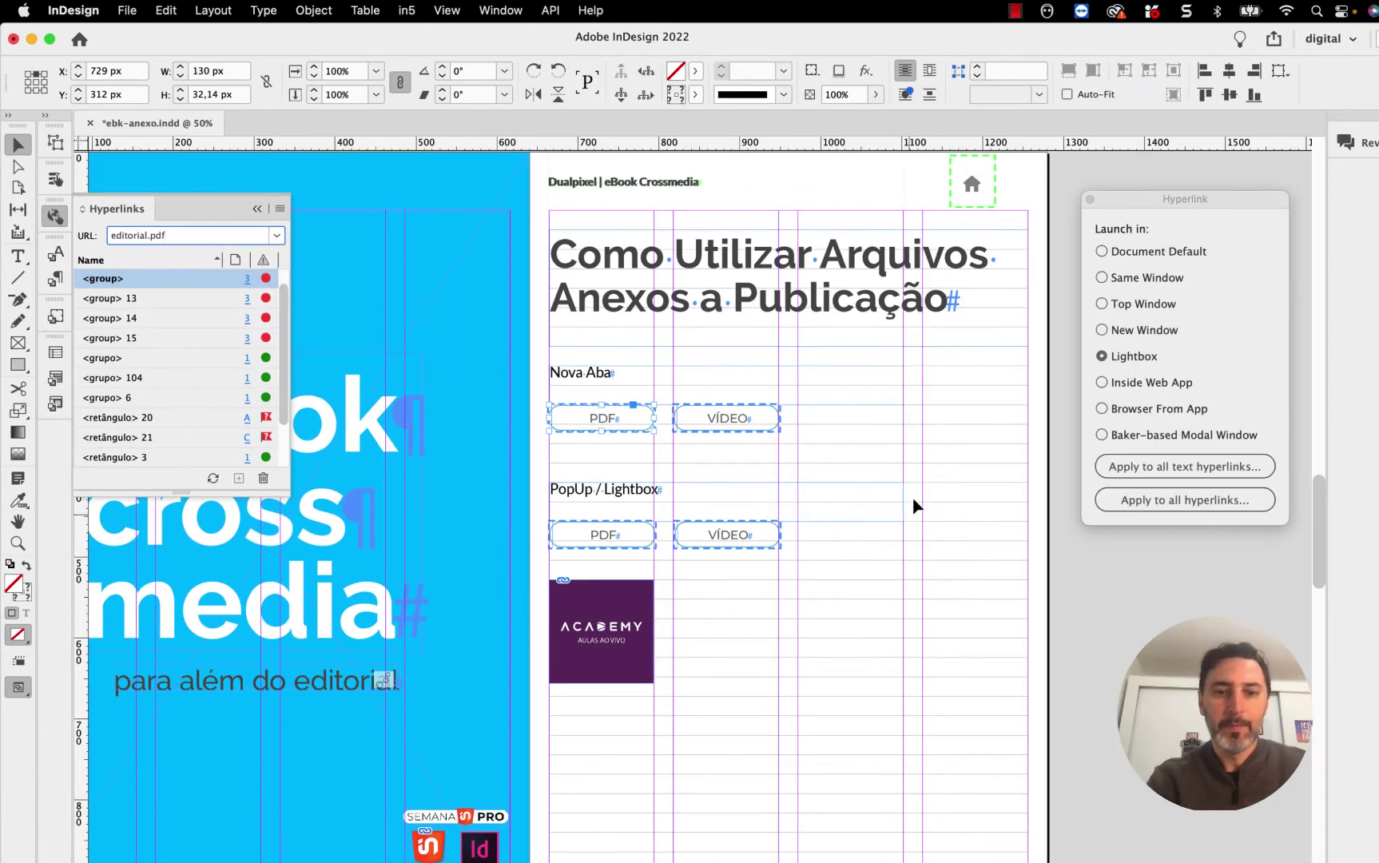
pyautogui.click(912, 497)
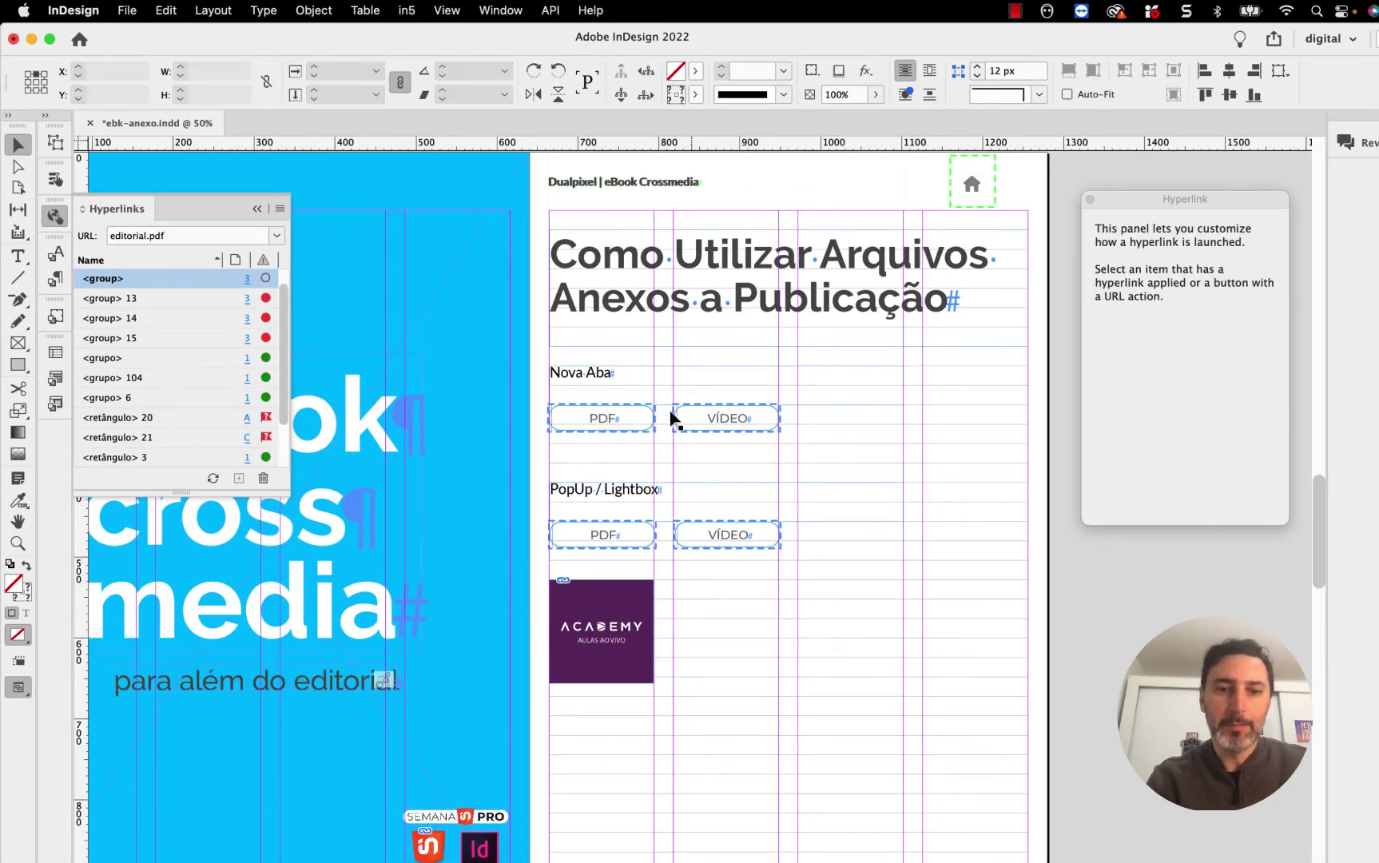
# Compare the launch option and URL of the Nova Aba PDF button with those of the PopUp / Lightbox PDF button
pyautogui.click(624, 404)
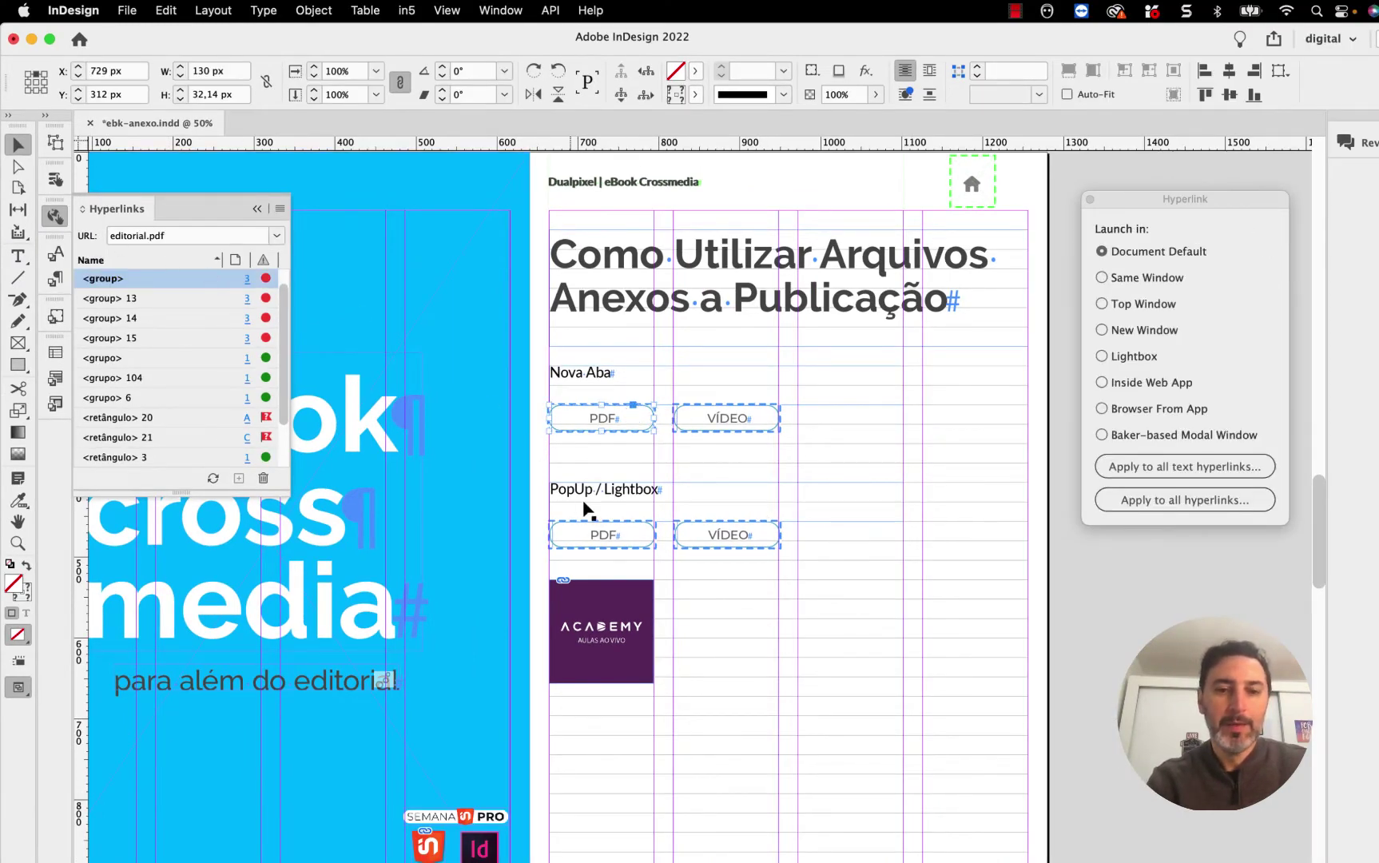
pyautogui.click(582, 534)
pyautogui.click(204, 235)
pyautogui.write('_lightbox')
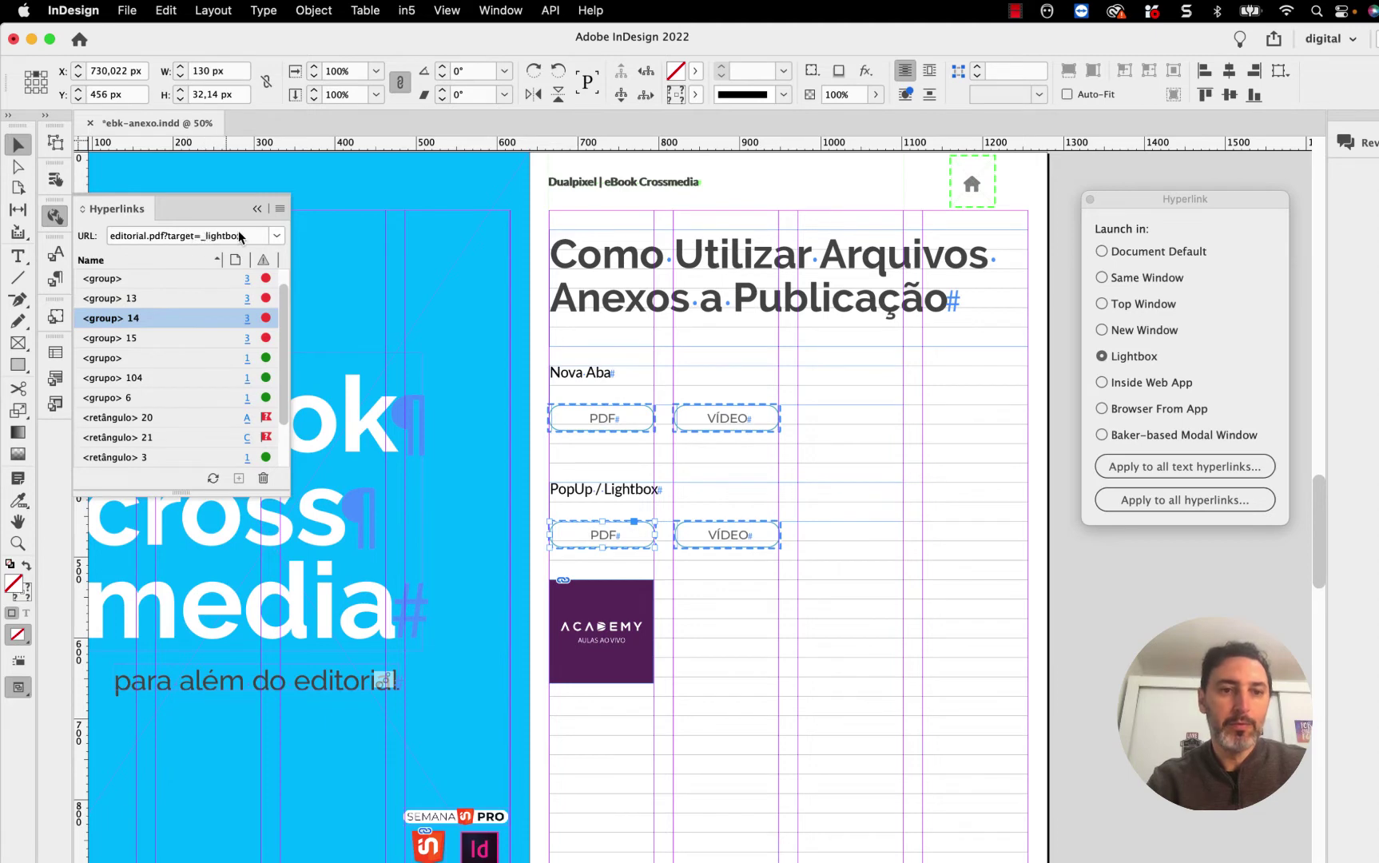
pyautogui.click(907, 514)
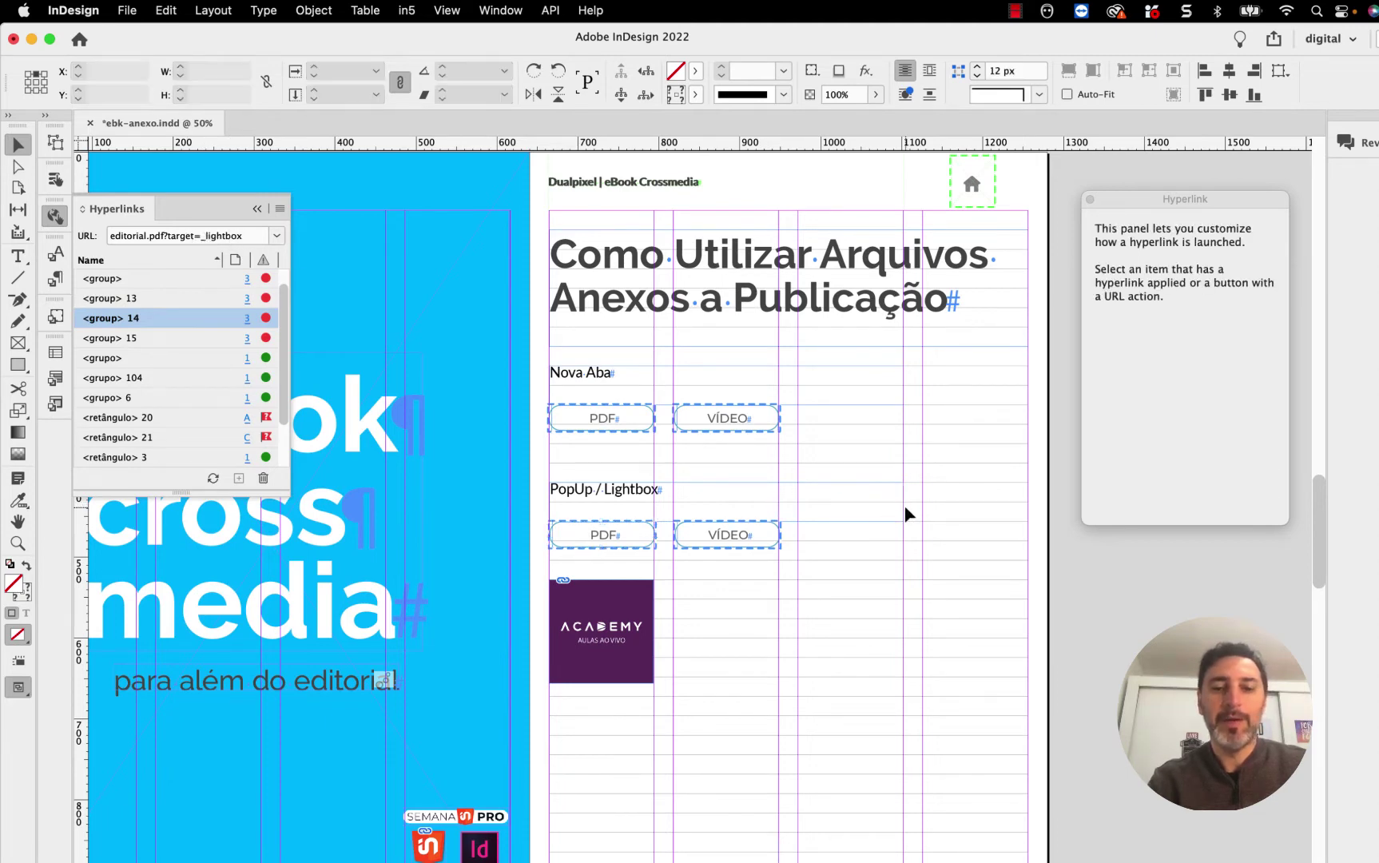
# Check the Mark as Thumbnail option on the Academy image below the PopUp / Lightbox buttons
pyautogui.click(615, 679)
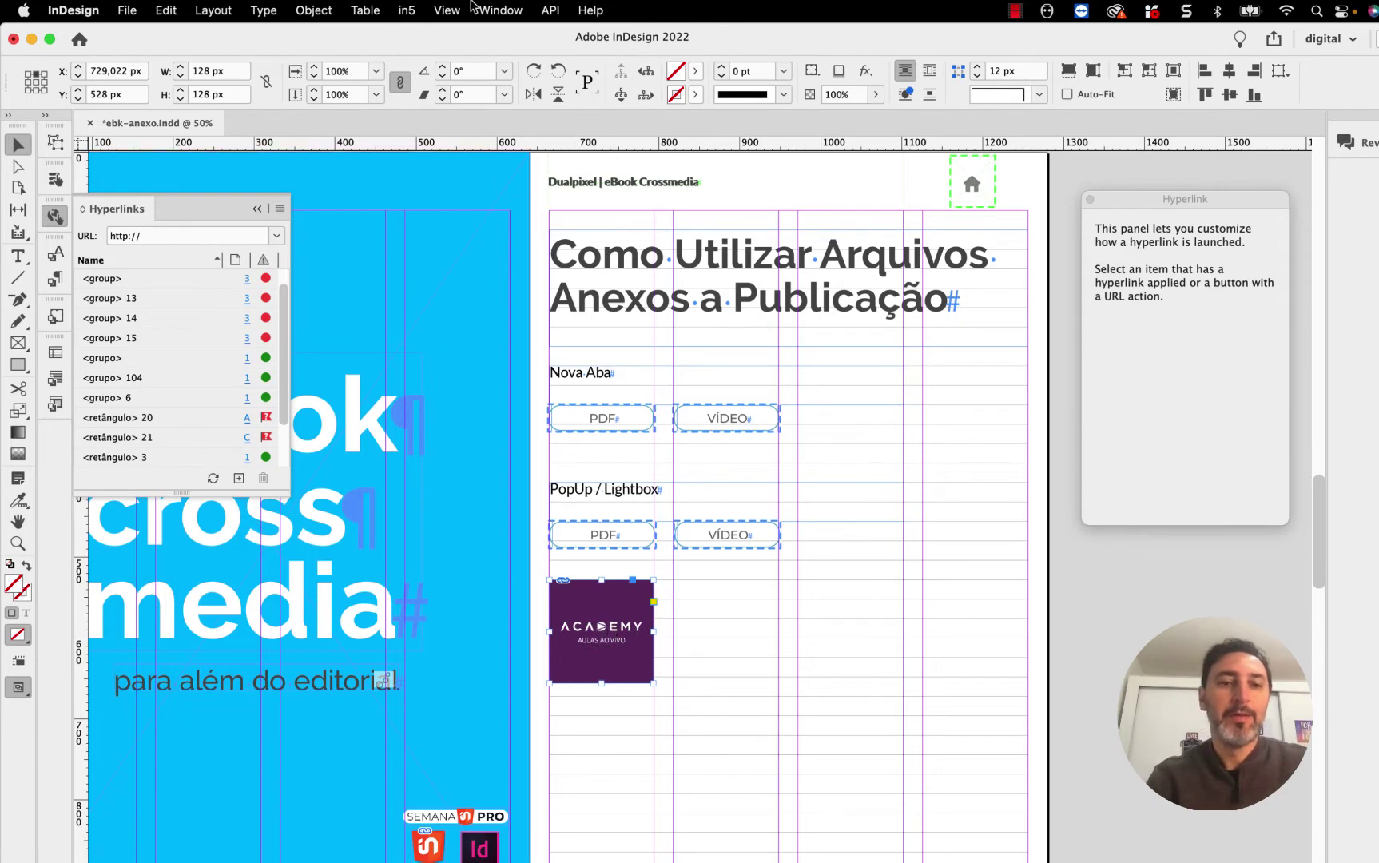
pyautogui.rightClick(595, 605)
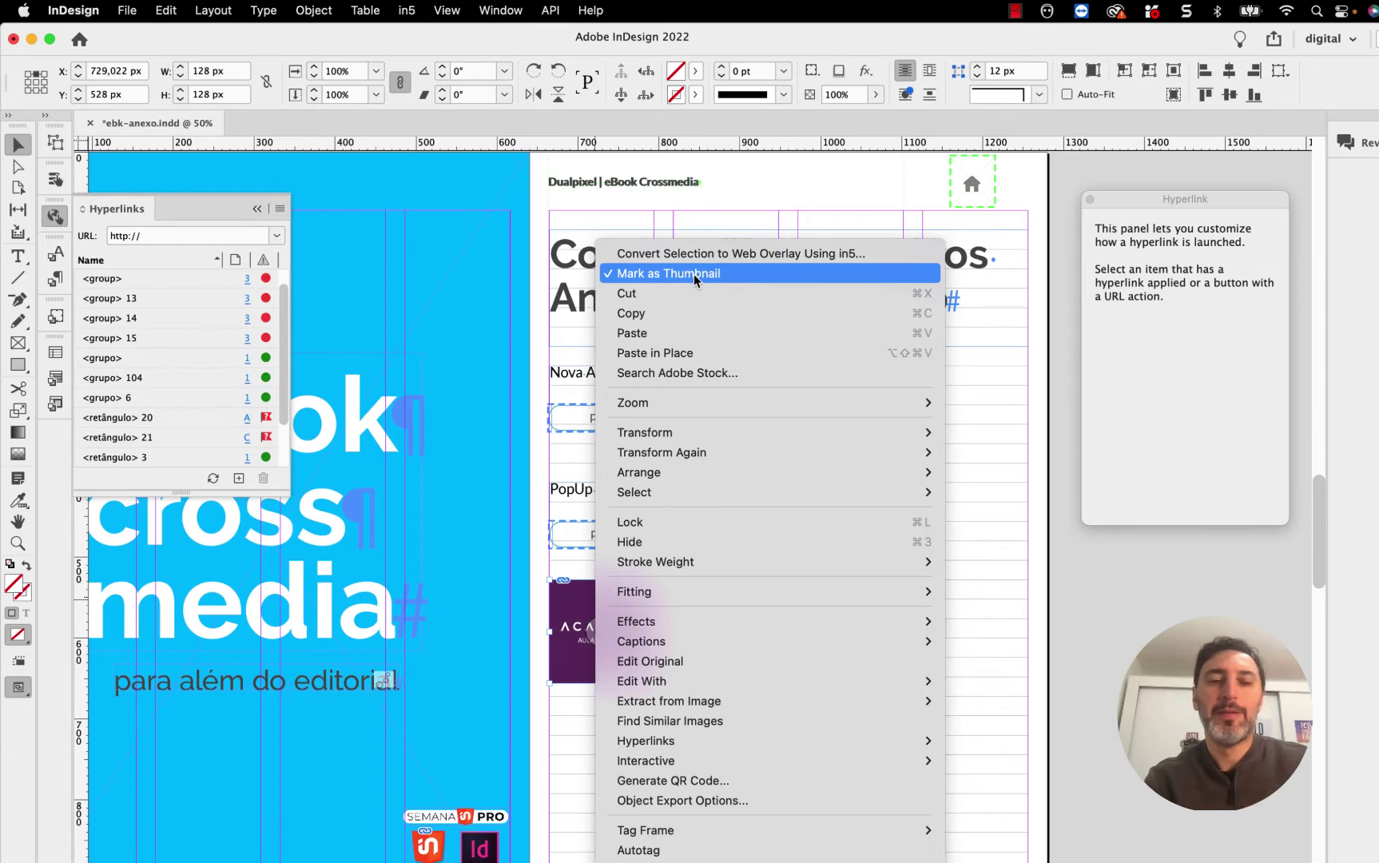
pyautogui.click(996, 634)
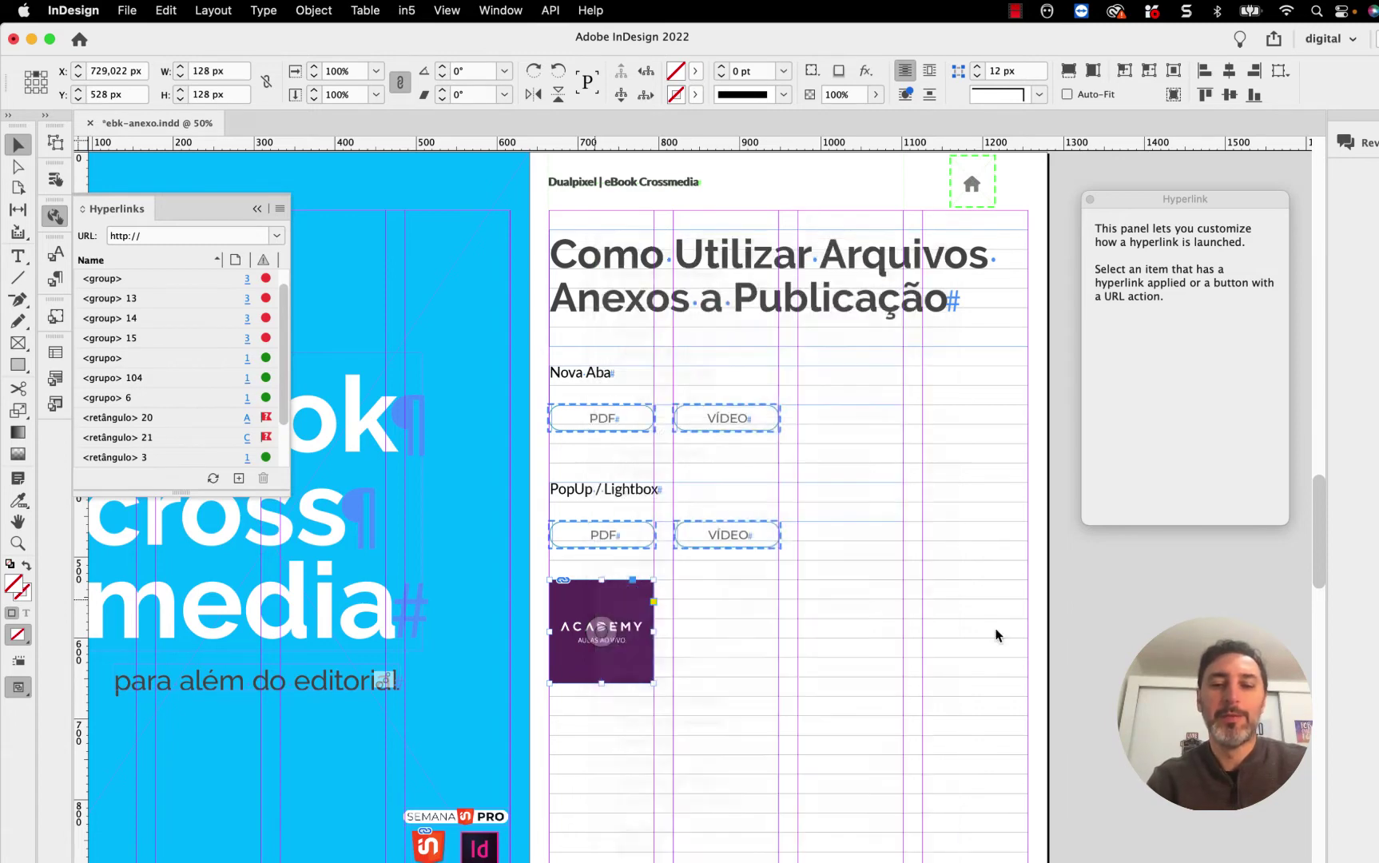
# Save the document for an in5 HTML5 export and keep Open Thumbnails in Lightbox enabled in the export settings
pyautogui.click(407, 10)
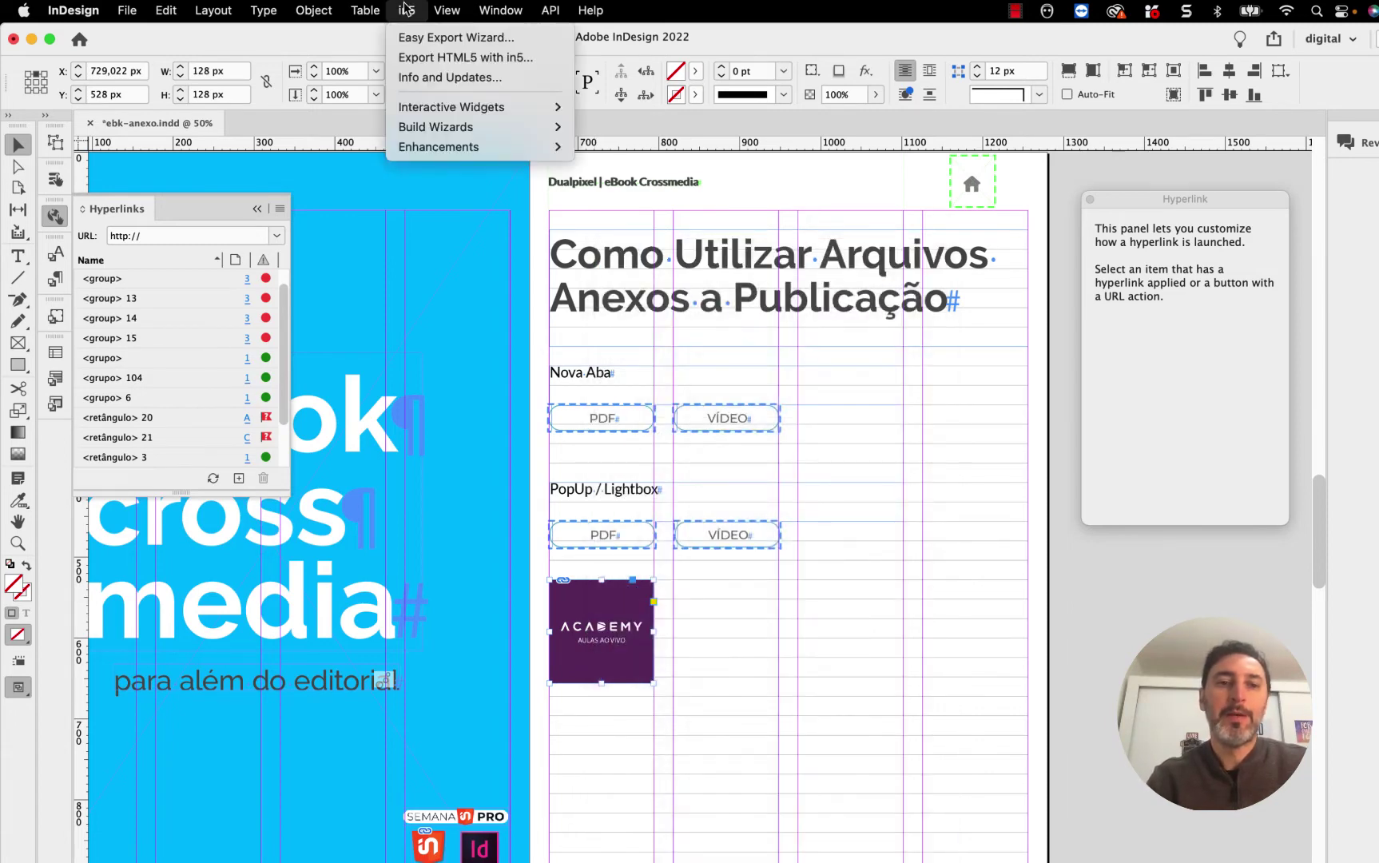
pyautogui.click(418, 57)
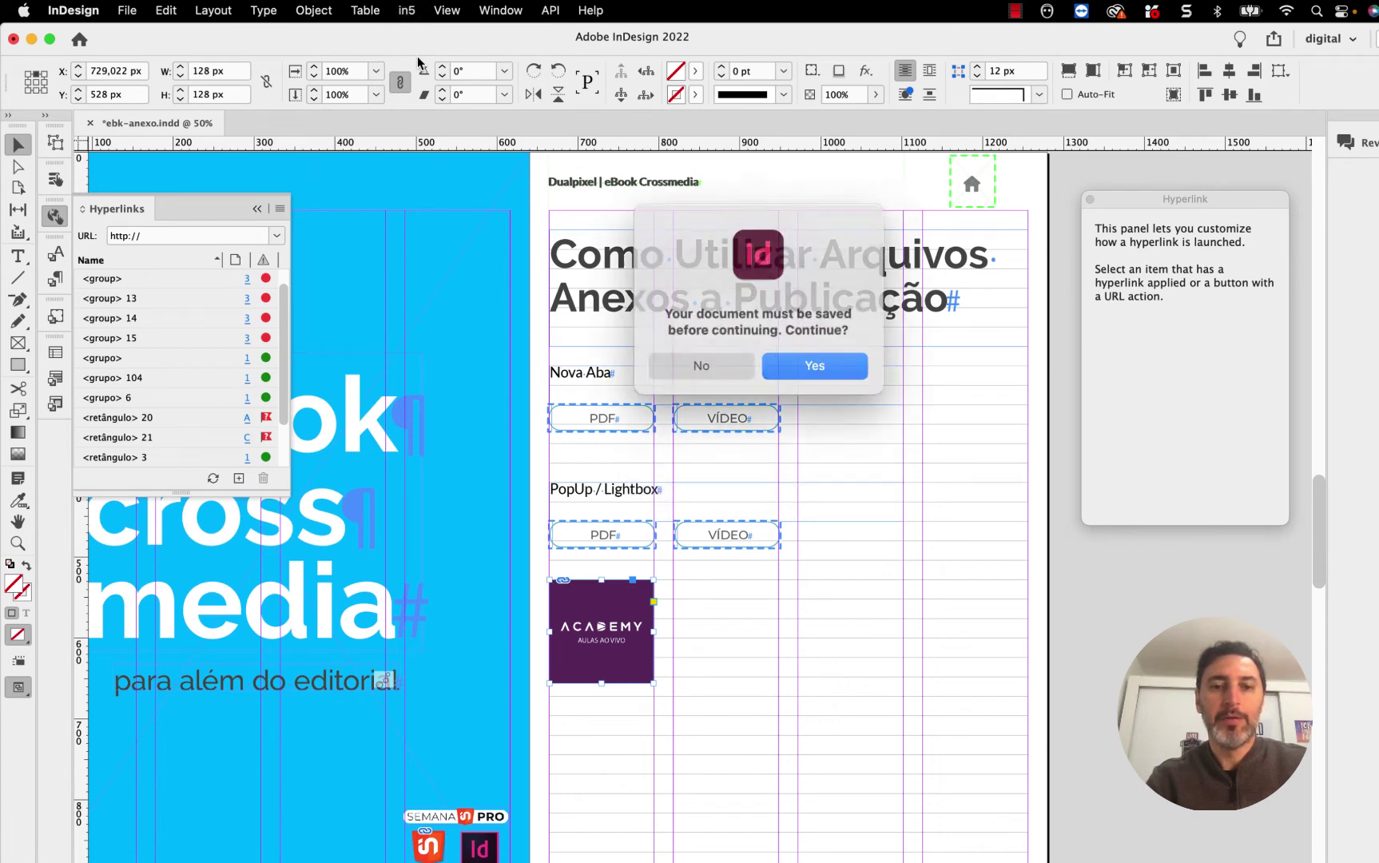
pyautogui.click(805, 375)
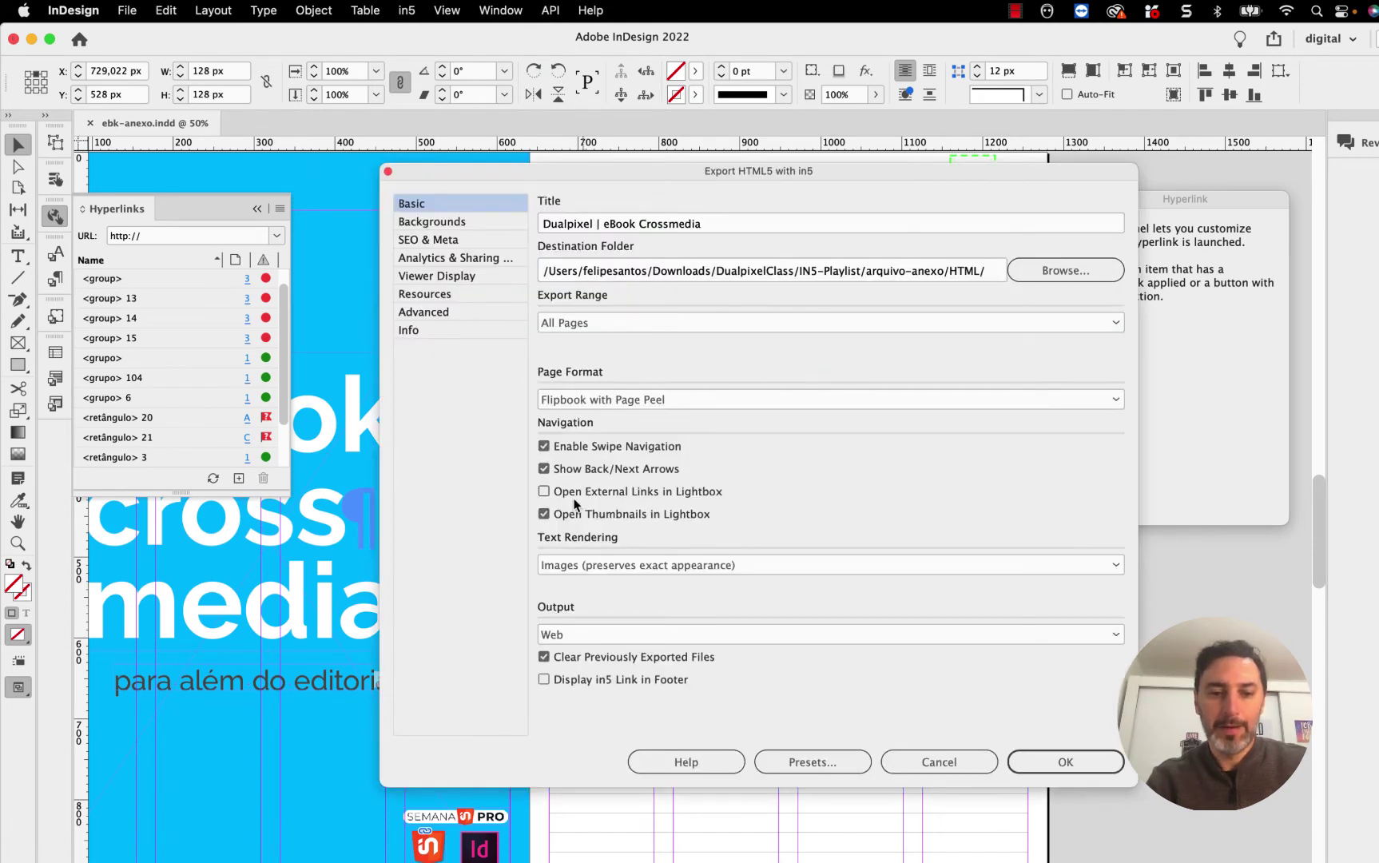
pyautogui.click(545, 516)
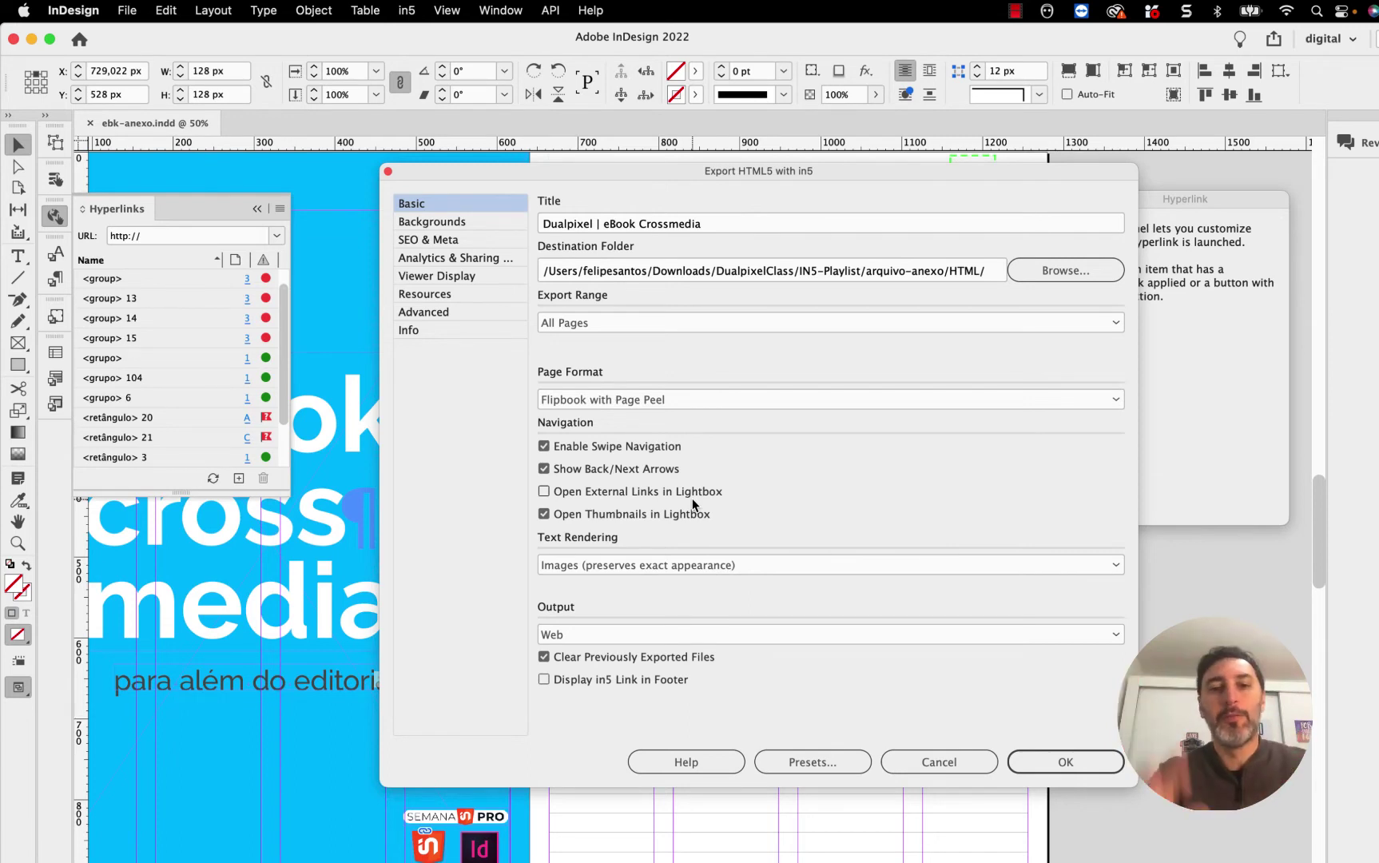
# Set the export destination to the HTMLAula folder inside arquivo-anexo and run the in5 HTML5 export
pyautogui.click(1084, 272)
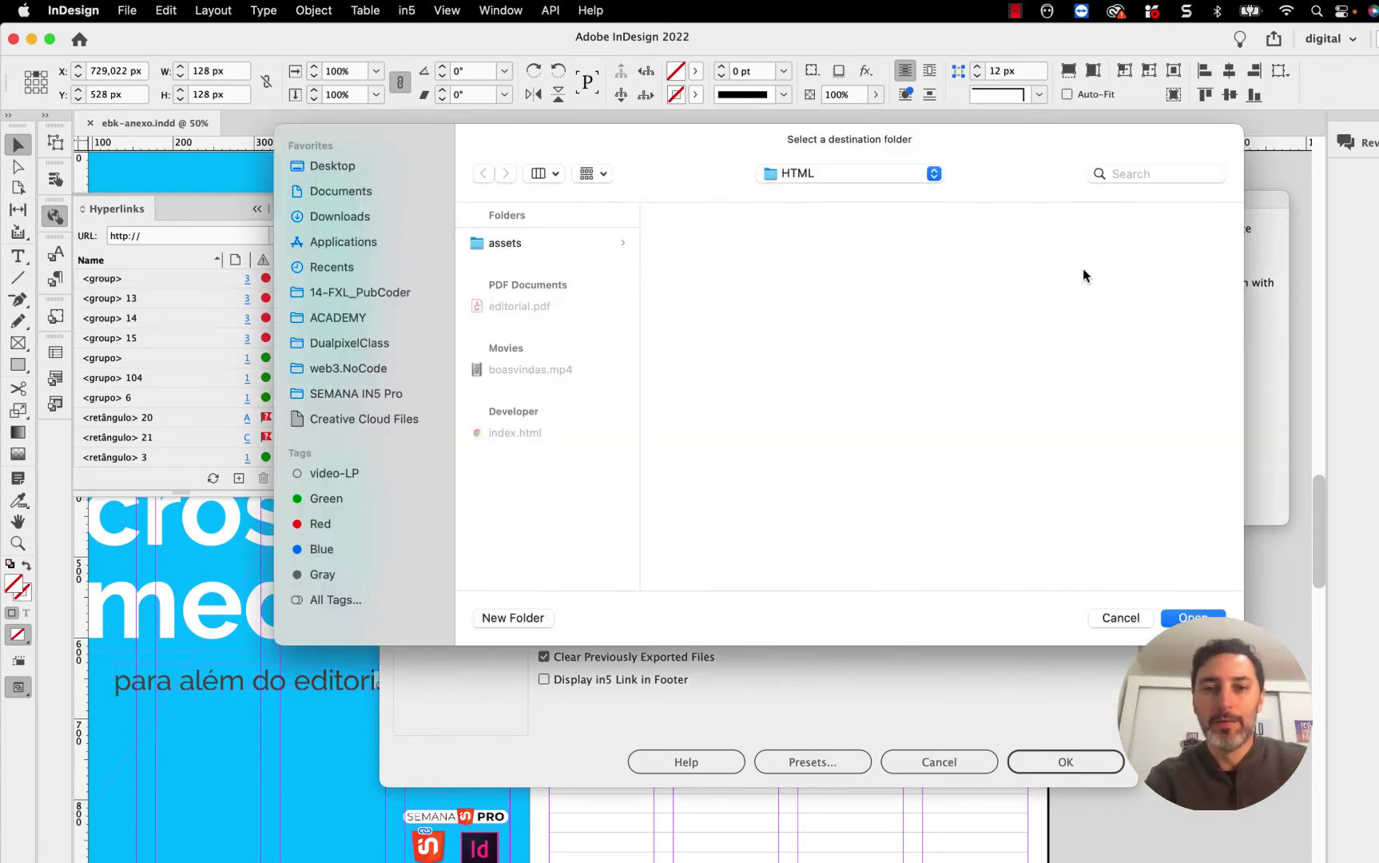
pyautogui.click(868, 174)
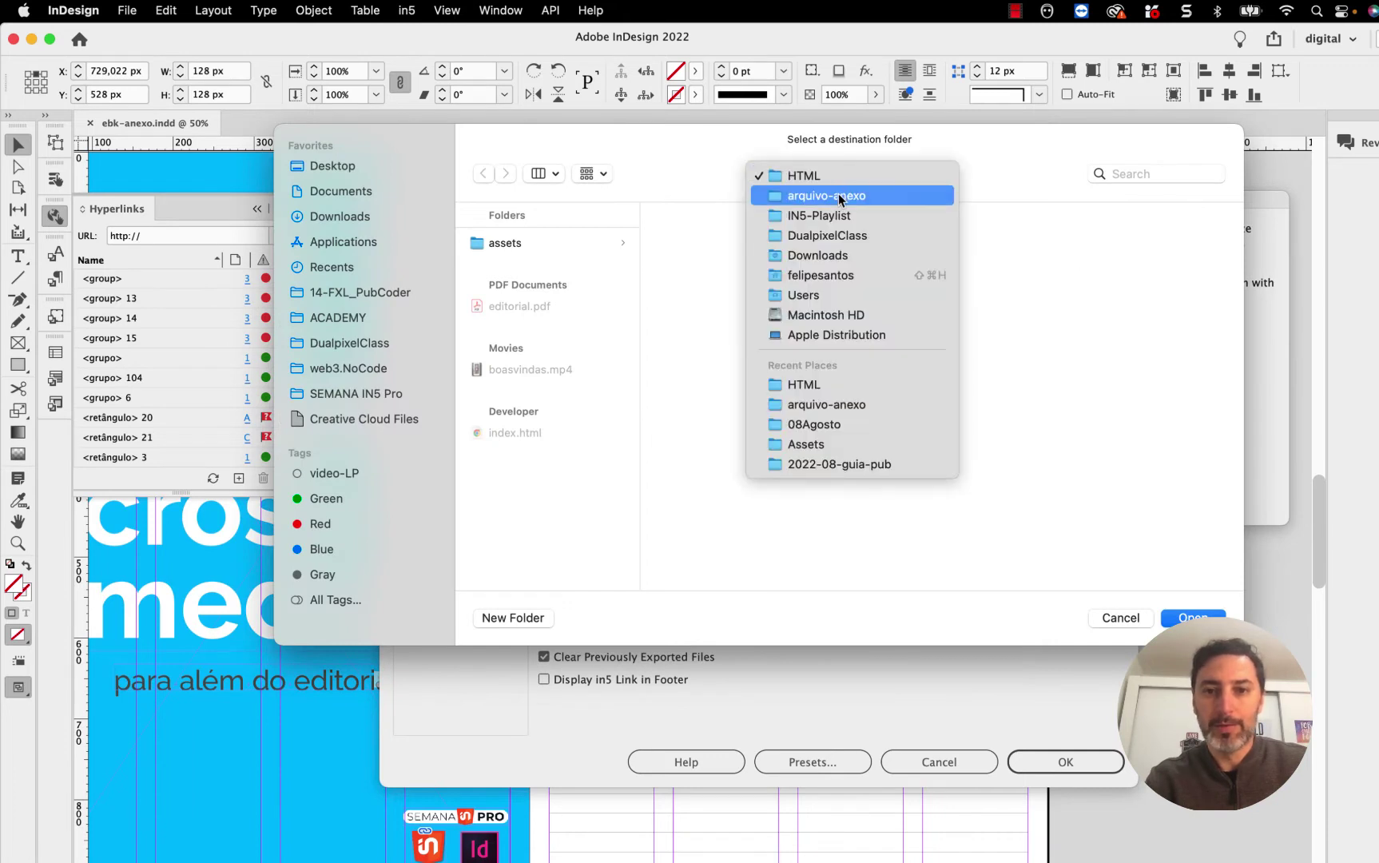
pyautogui.click(844, 196)
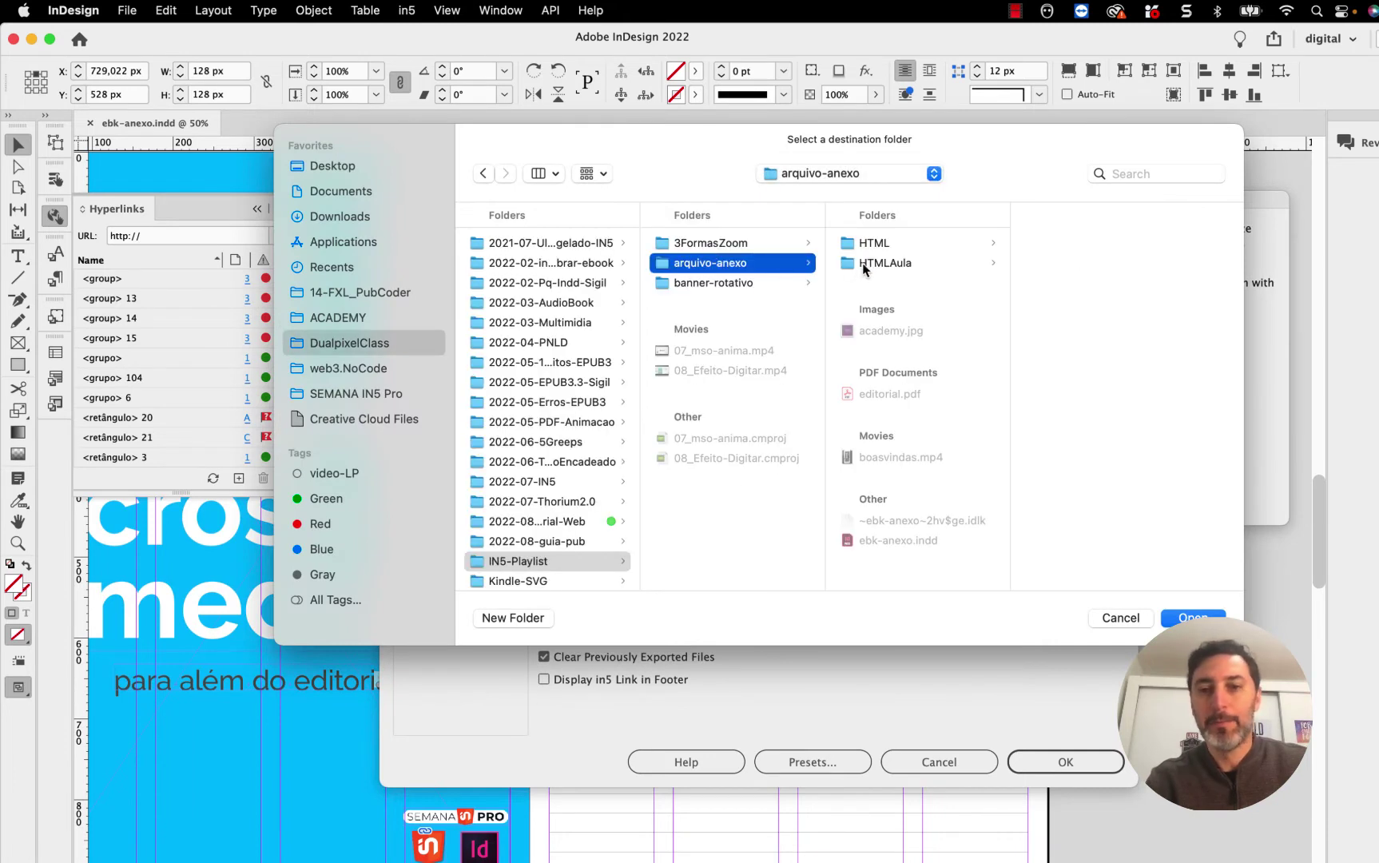
pyautogui.click(864, 265)
pyautogui.press('Escape')
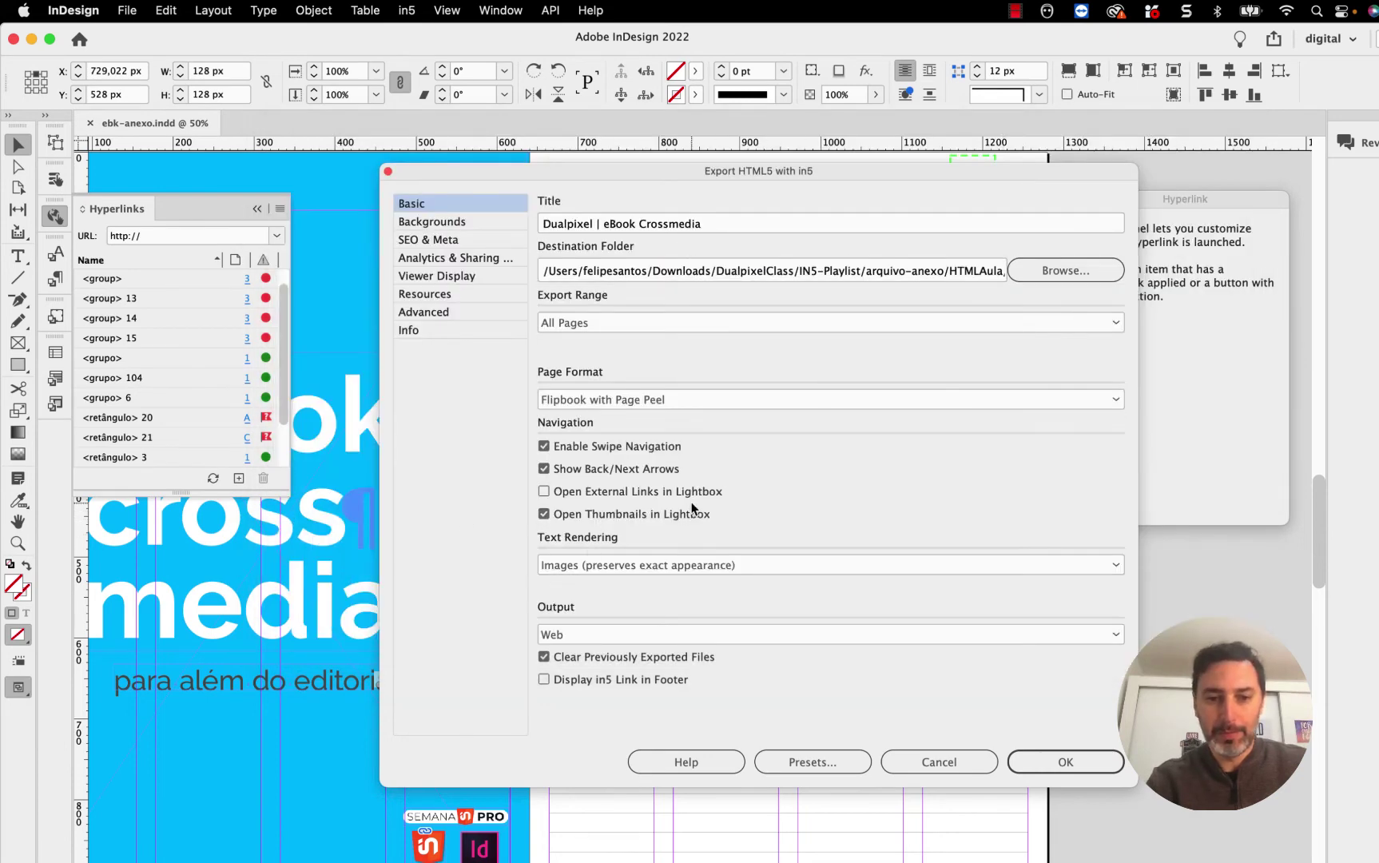
pyautogui.click(1066, 763)
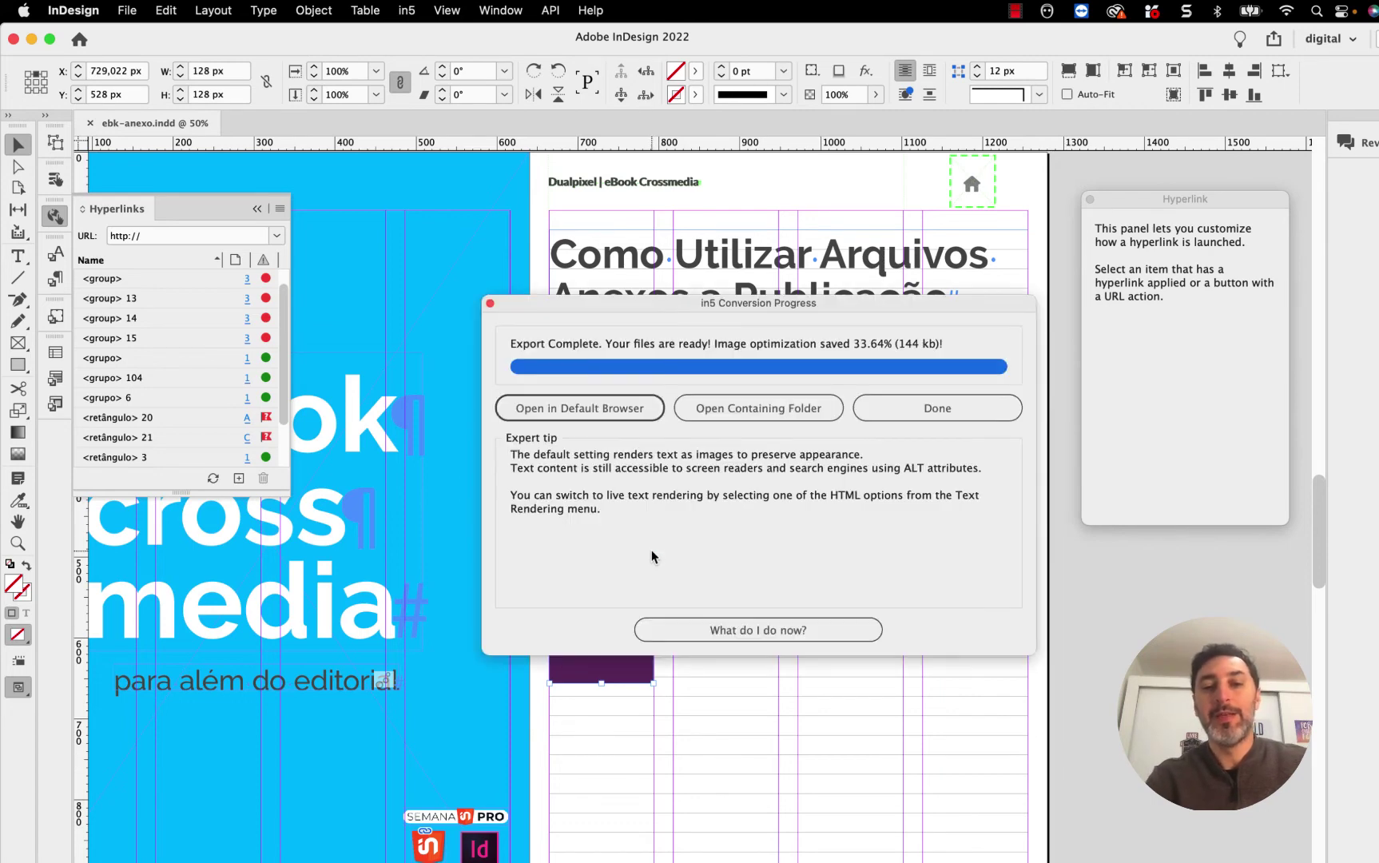
pyautogui.click(939, 408)
# Switch to Finder and copy boasvindas.mp4 and editorial.pdf from arquivo-anexo into the exported HTMLAula folder
pyautogui.press('super+Tab')
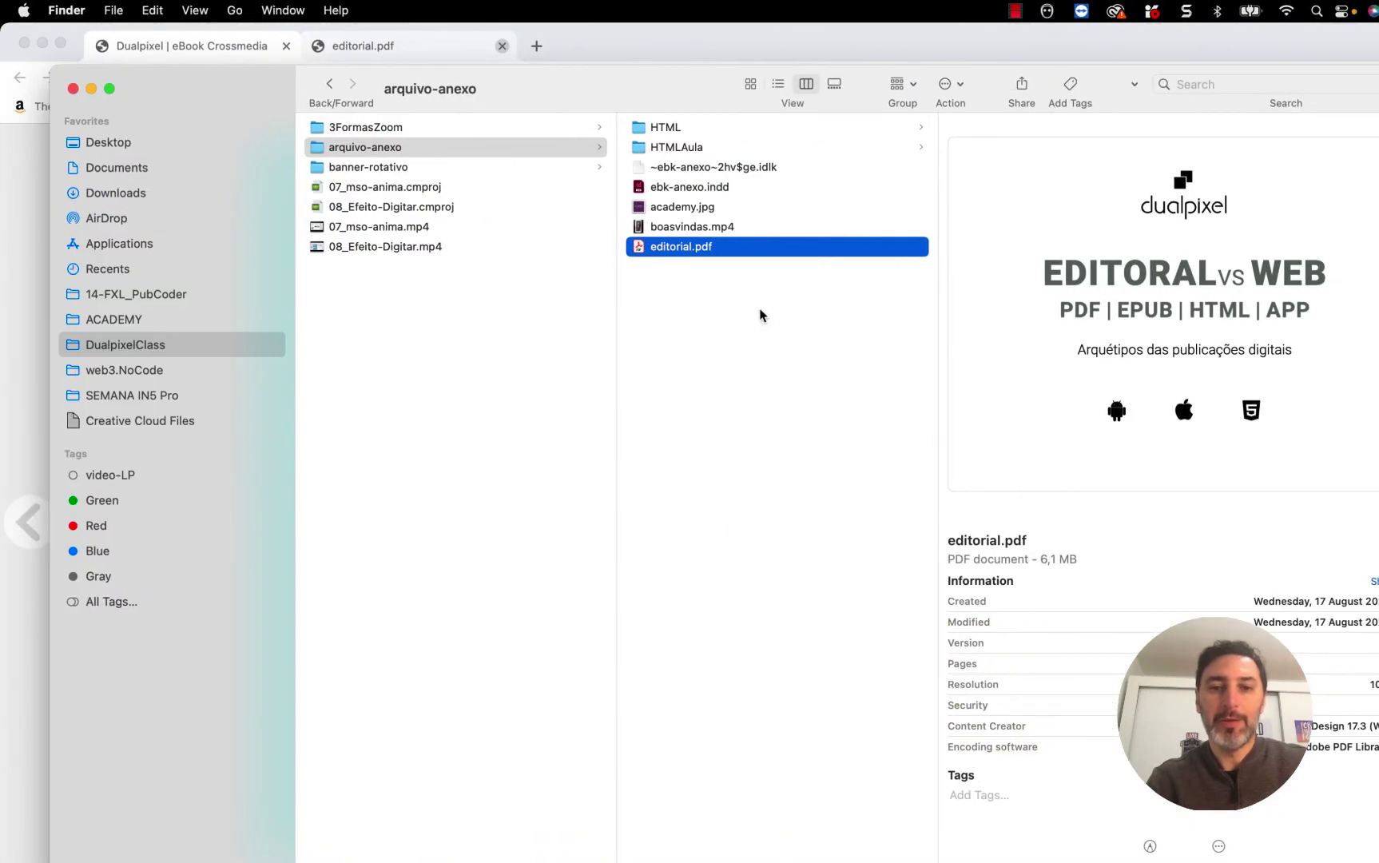
pyautogui.click(665, 278)
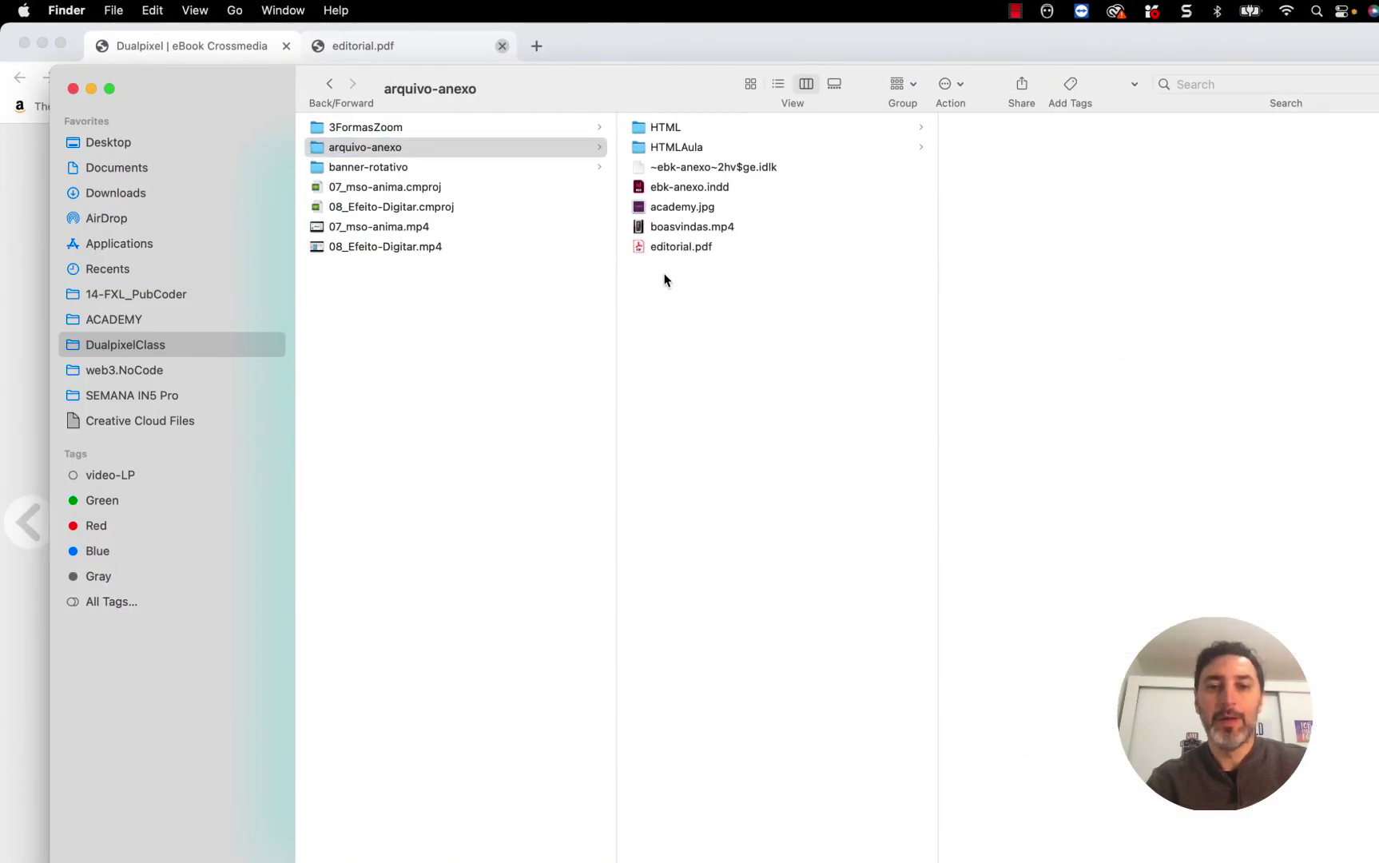
pyautogui.moveTo(666, 277); pyautogui.dragTo(741, 234)
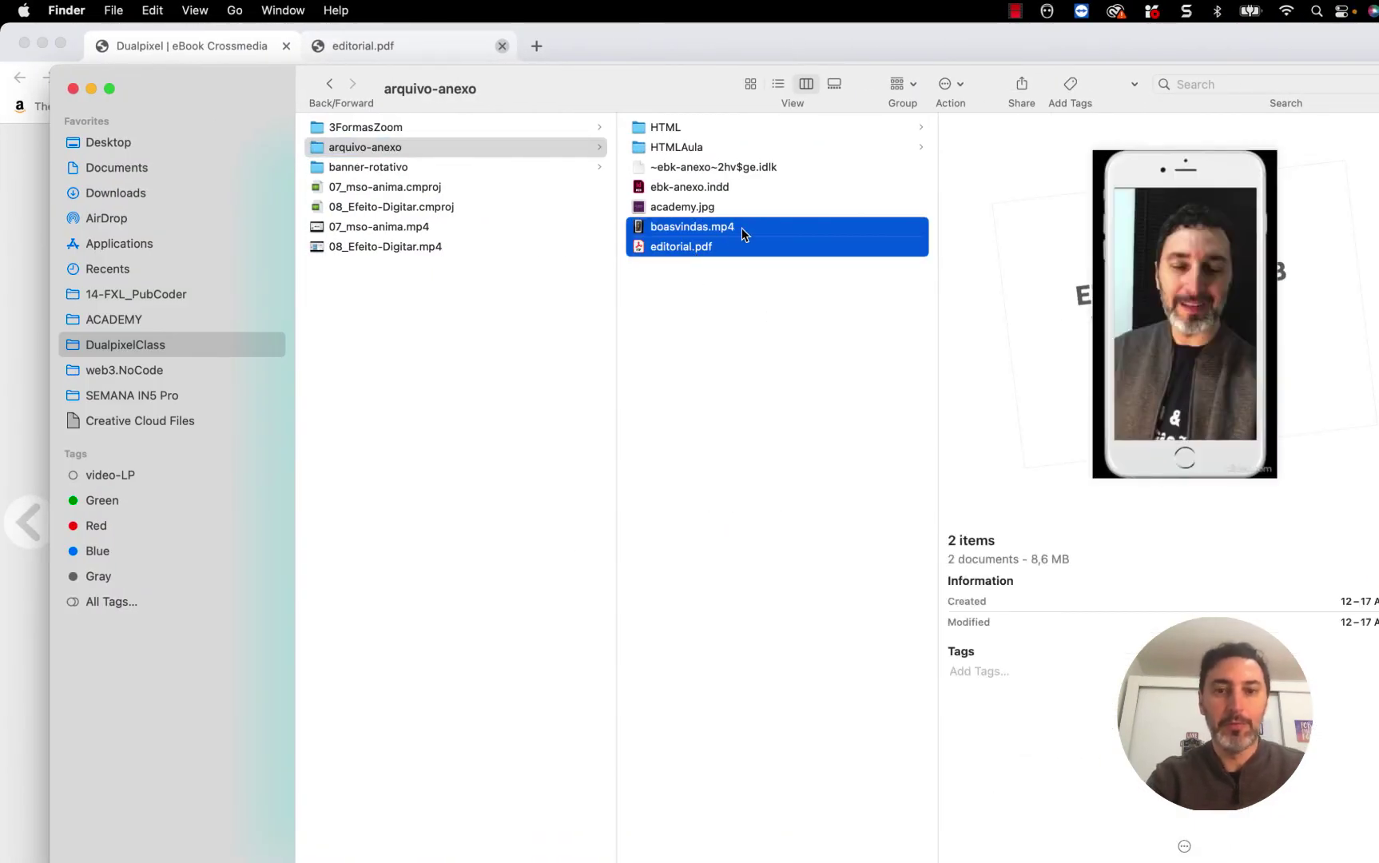
pyautogui.click(678, 147)
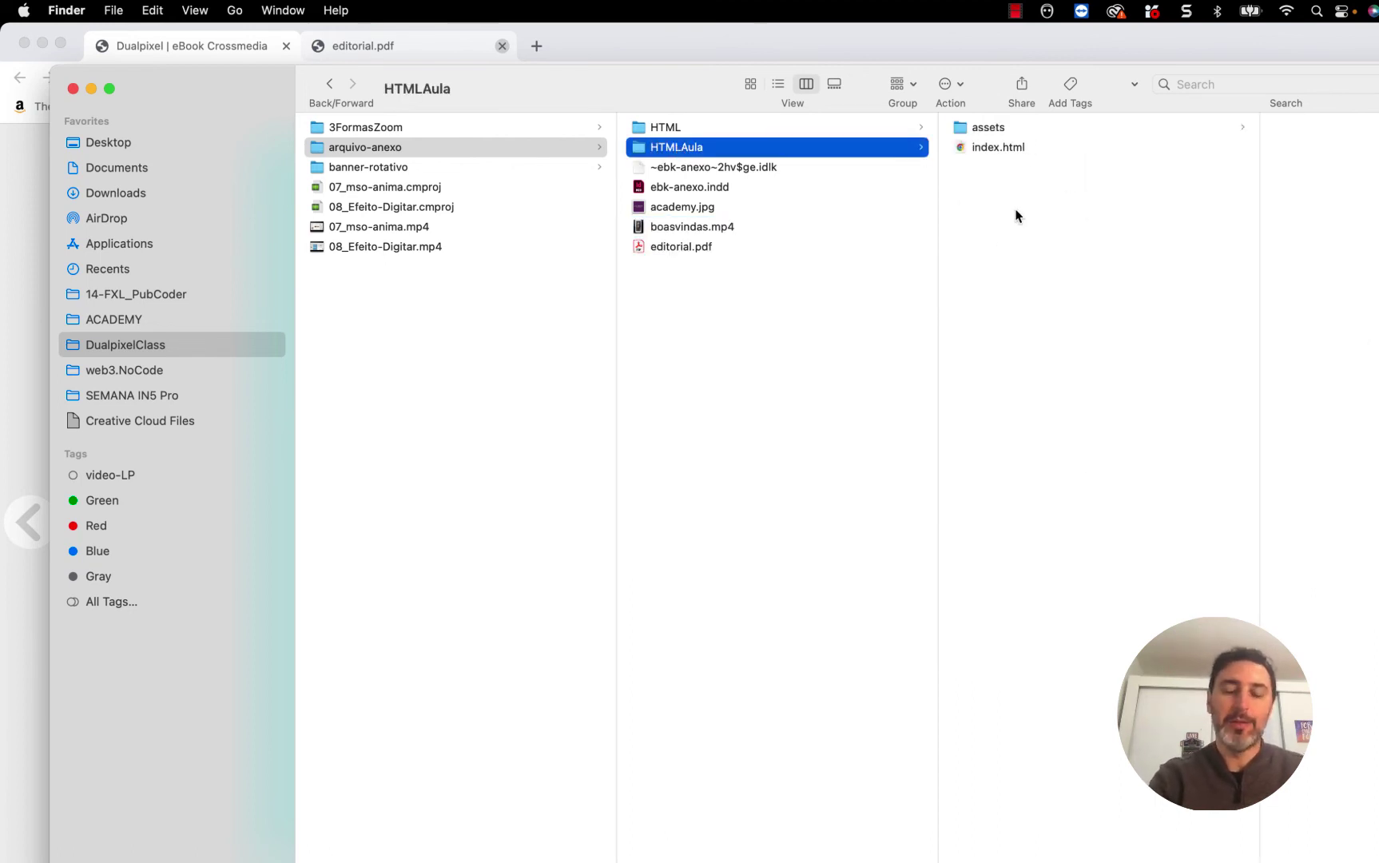
pyautogui.press('super+v')
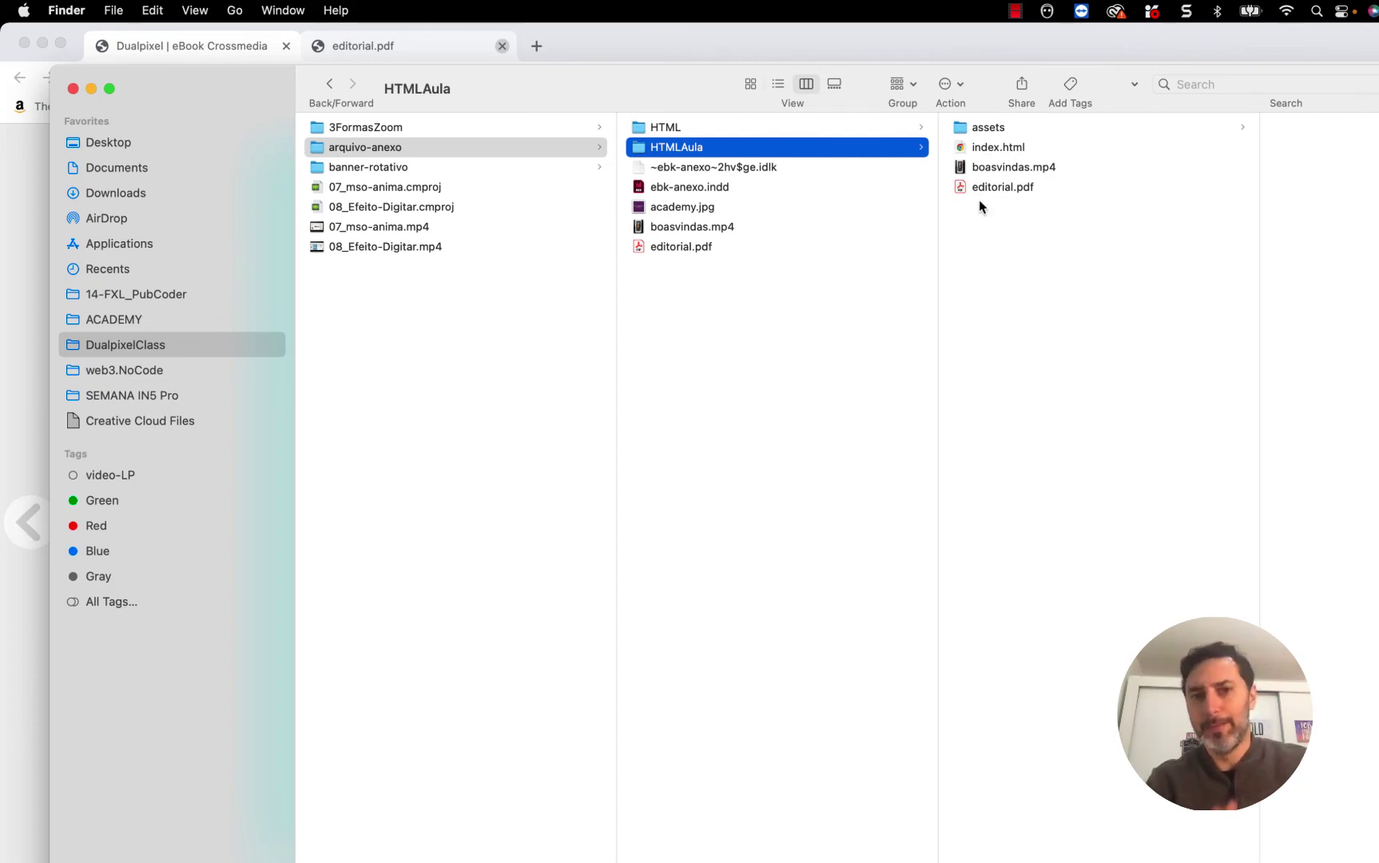
# Switch to InDesign and review the in5 HTML5 export settings, including Clear Previously Exported Files, without exporting
pyautogui.press('super+Tab')
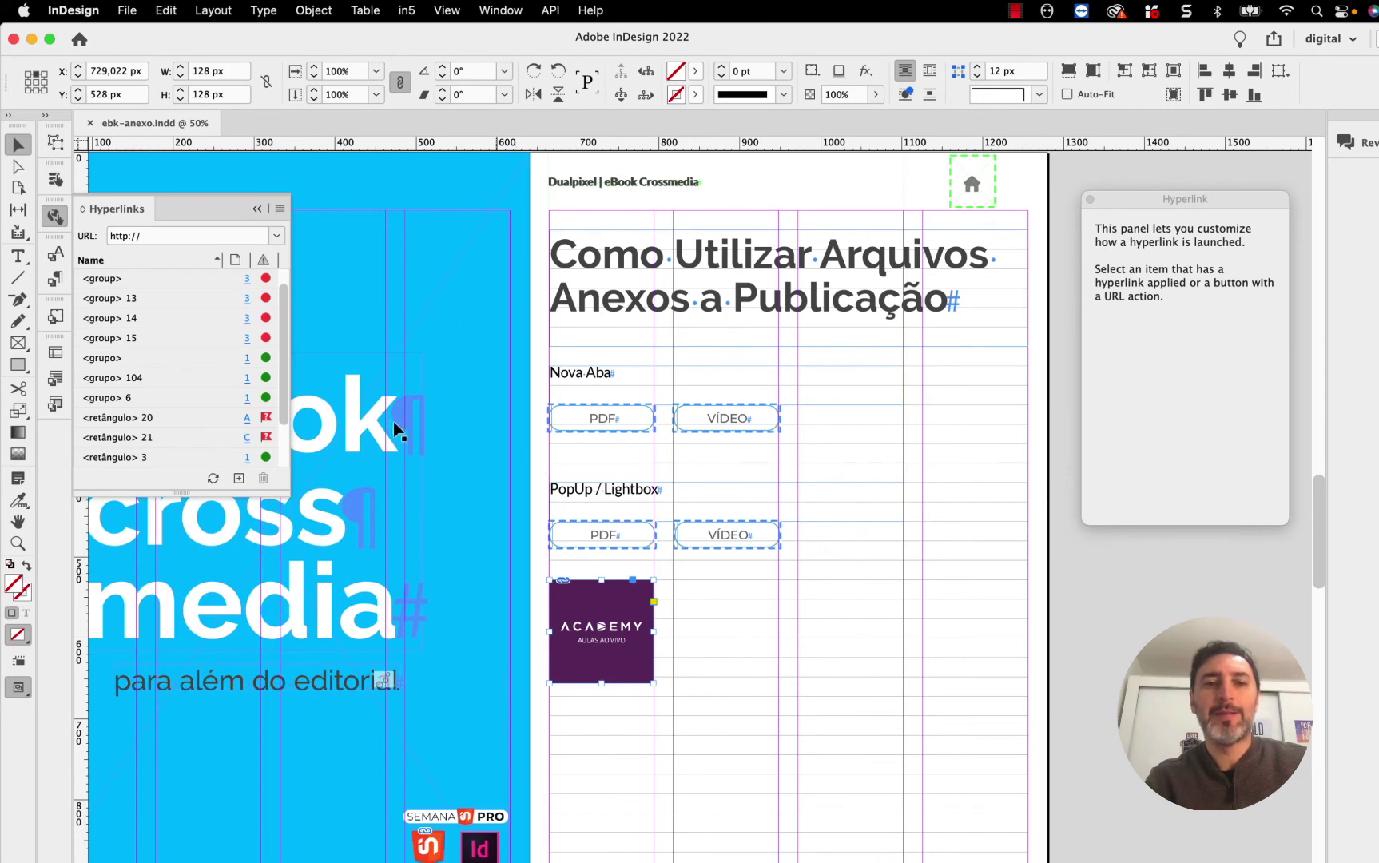
pyautogui.click(395, 8)
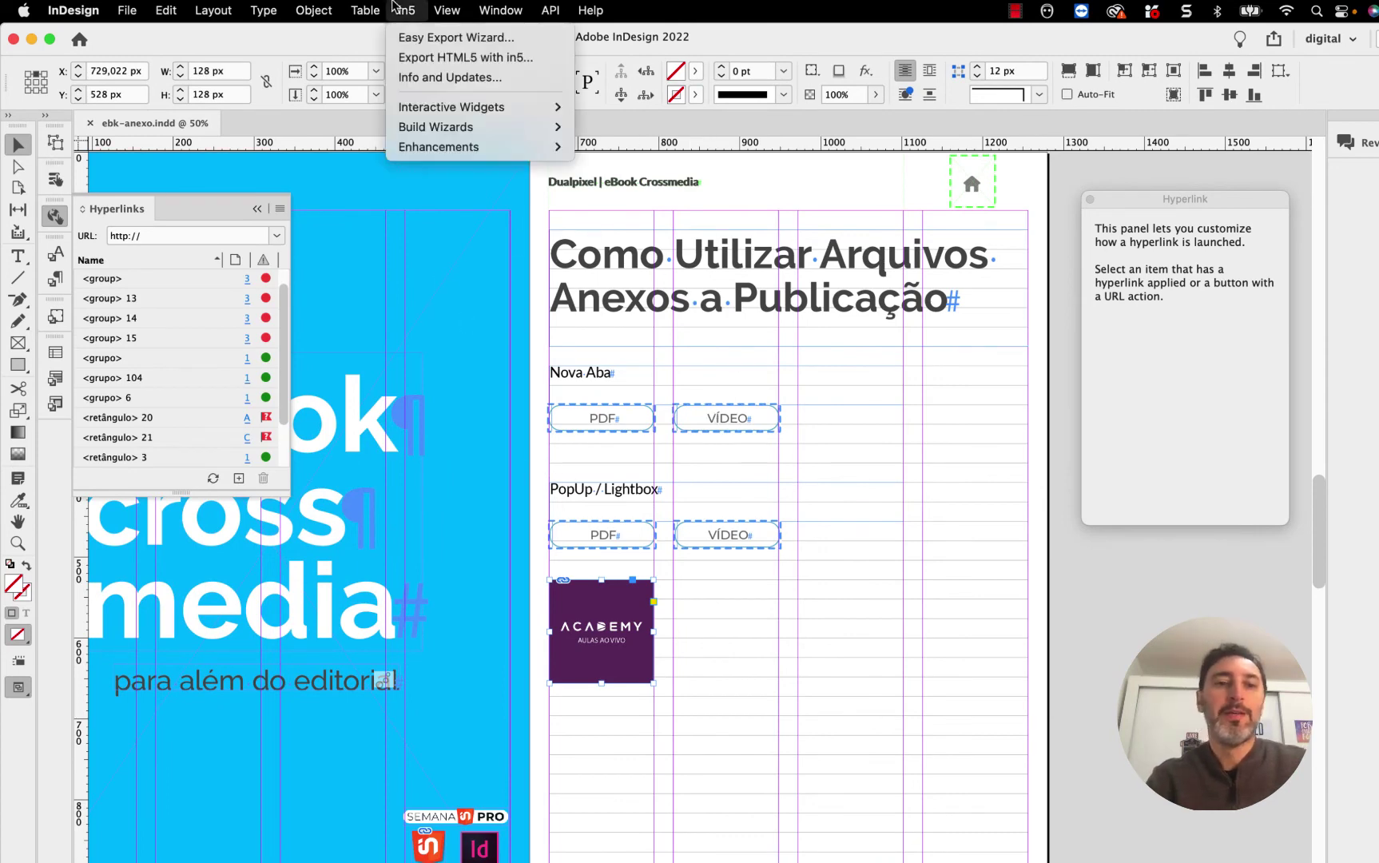
pyautogui.click(416, 58)
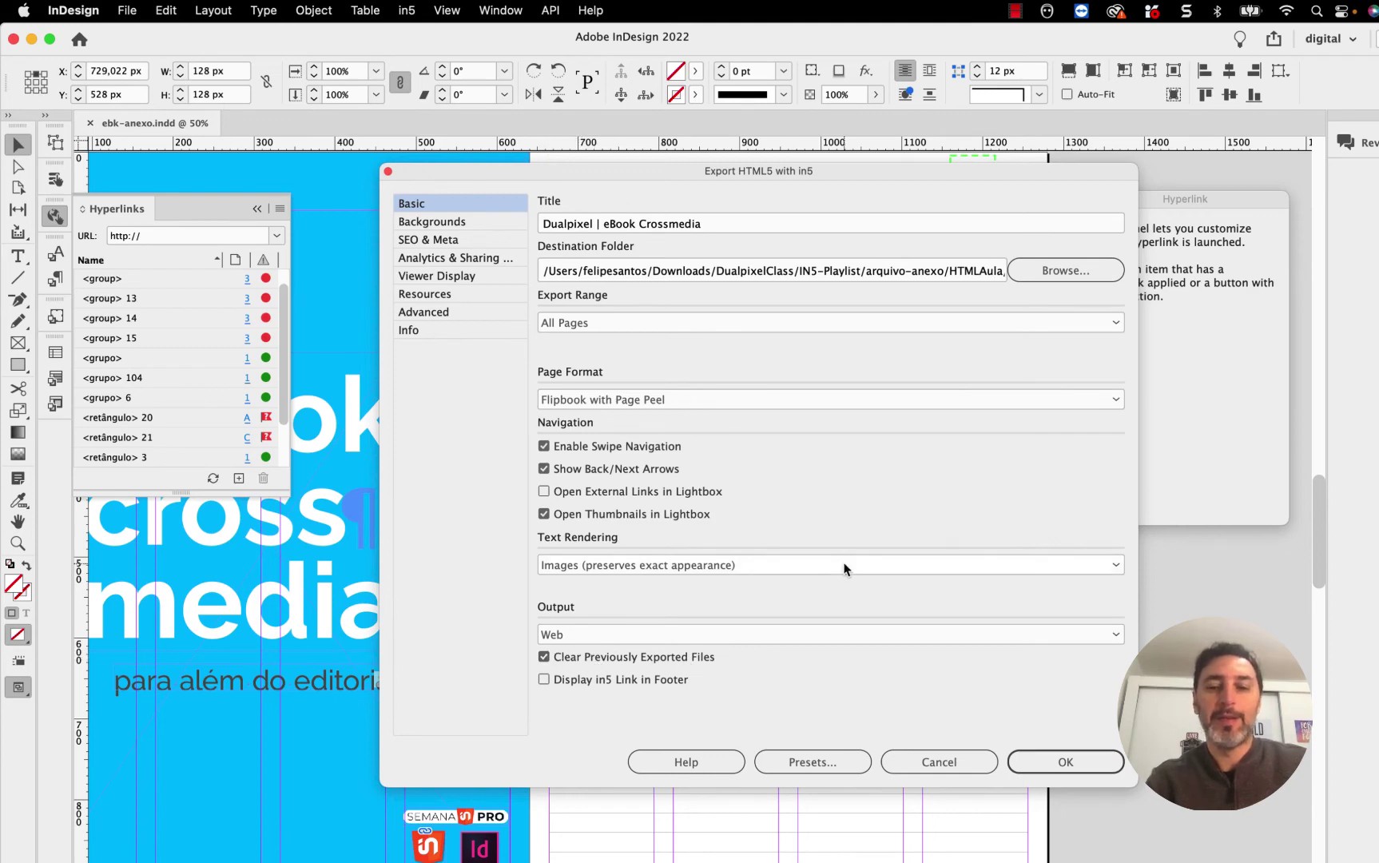
pyautogui.click(970, 761)
# Open index.html from the HTMLAula folder in Chrome and test the Nova Aba PDF button on the attachments page
pyautogui.hotkey('ctrl', 'Right')
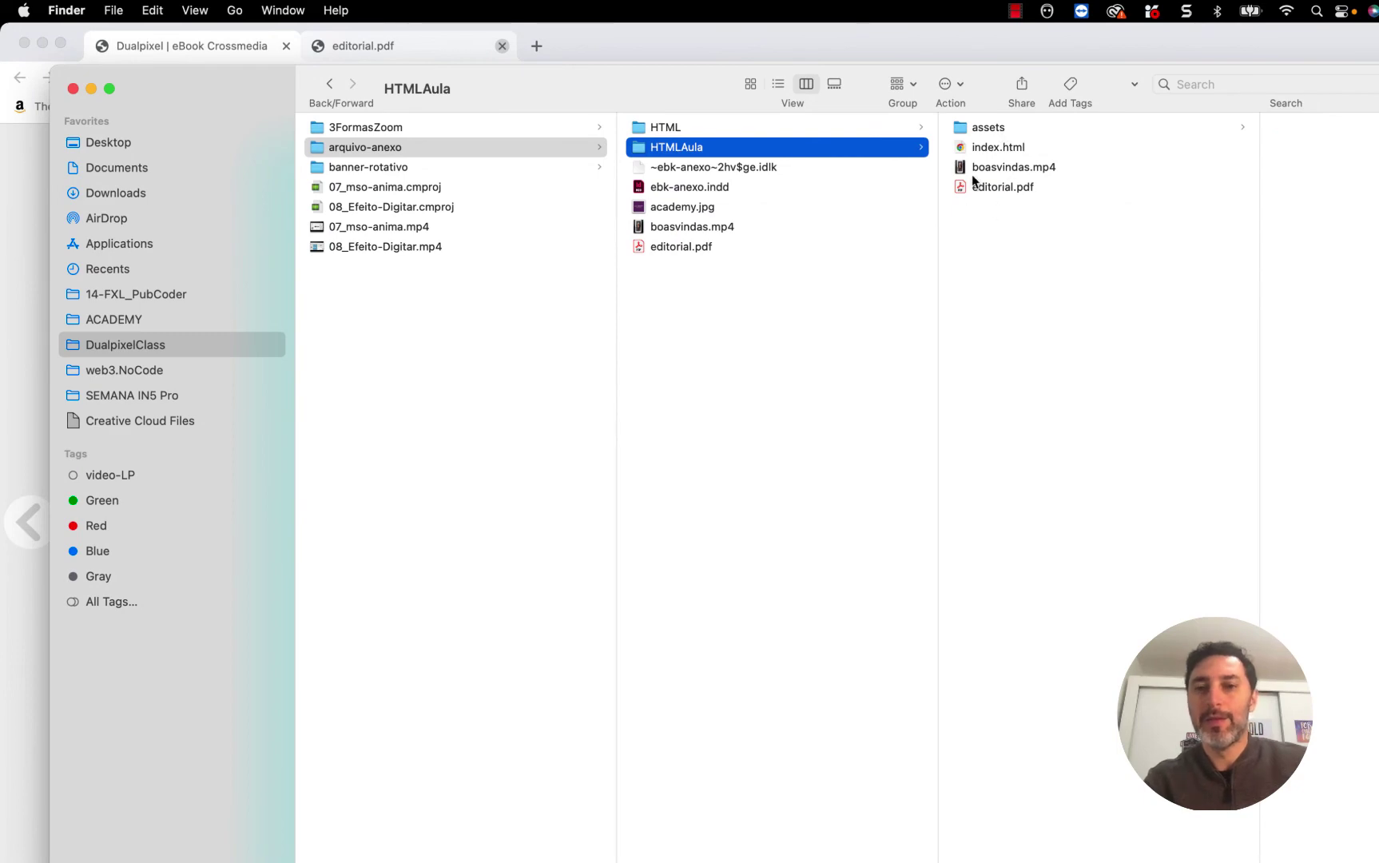
pyautogui.doubleClick(984, 146)
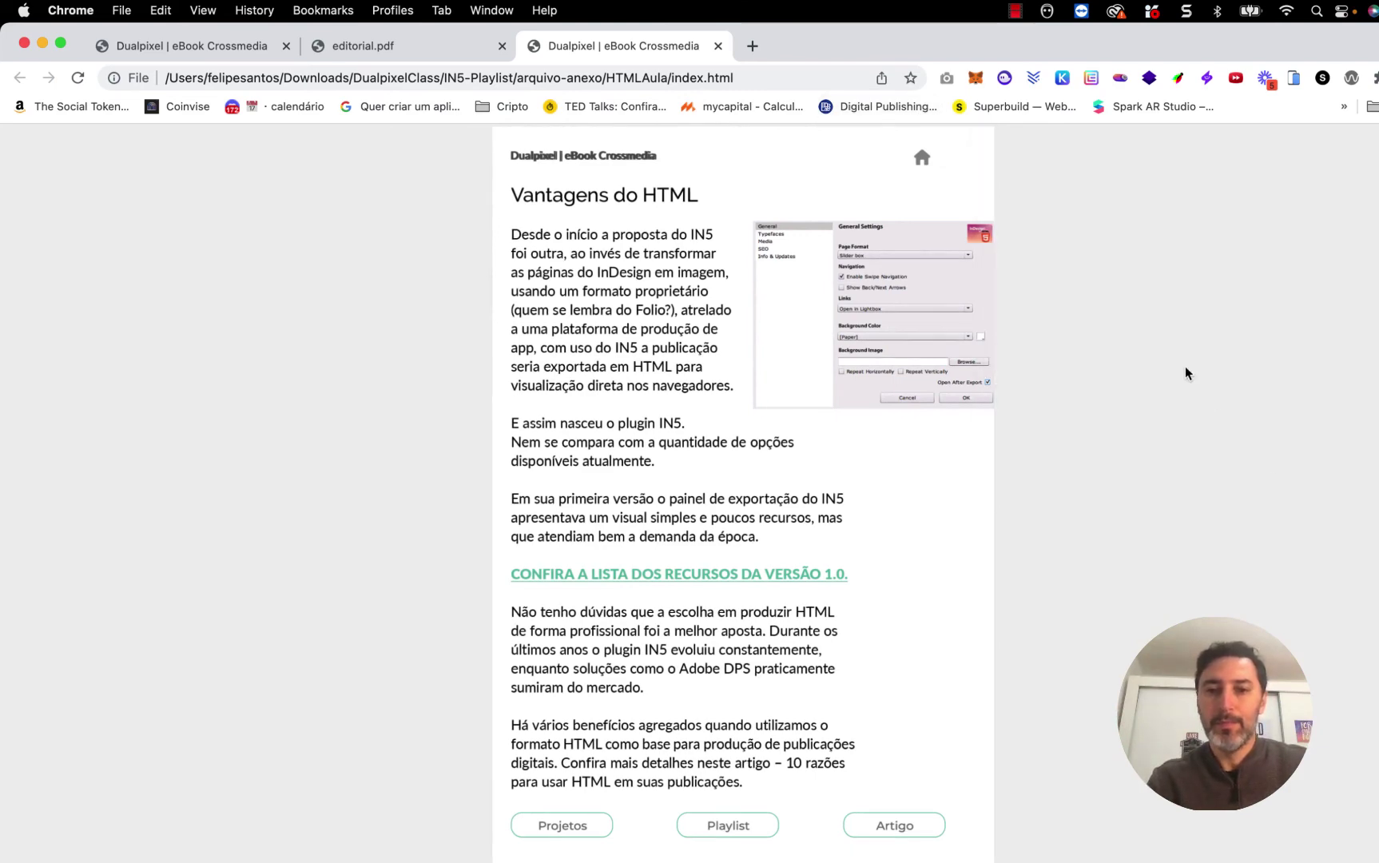
pyautogui.press('F4')
pyautogui.click(108, 49)
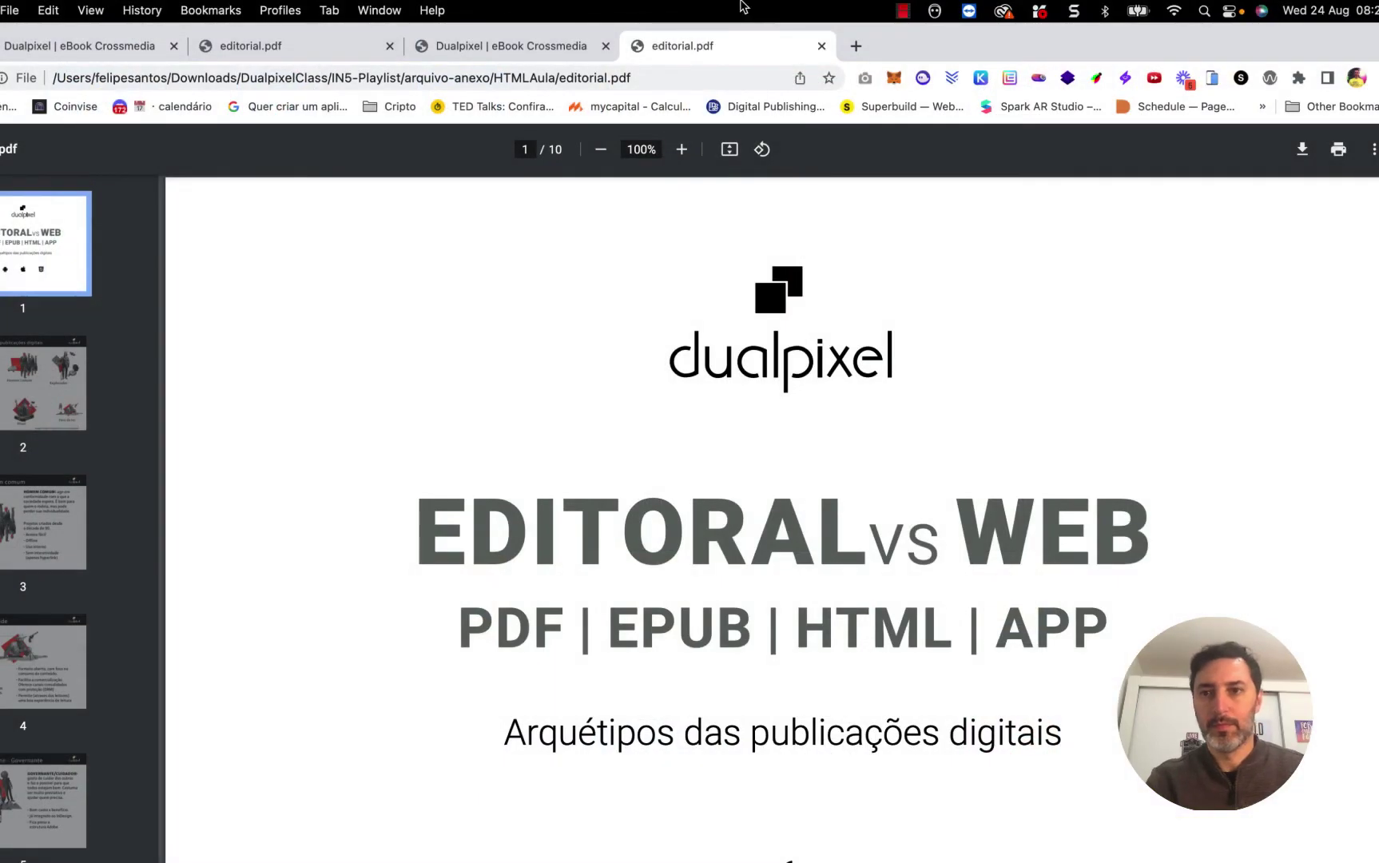
# Return to the exported ebook's tab, test the PopUp / Lightbox PDF button, and close the lightbox
pyautogui.click(525, 46)
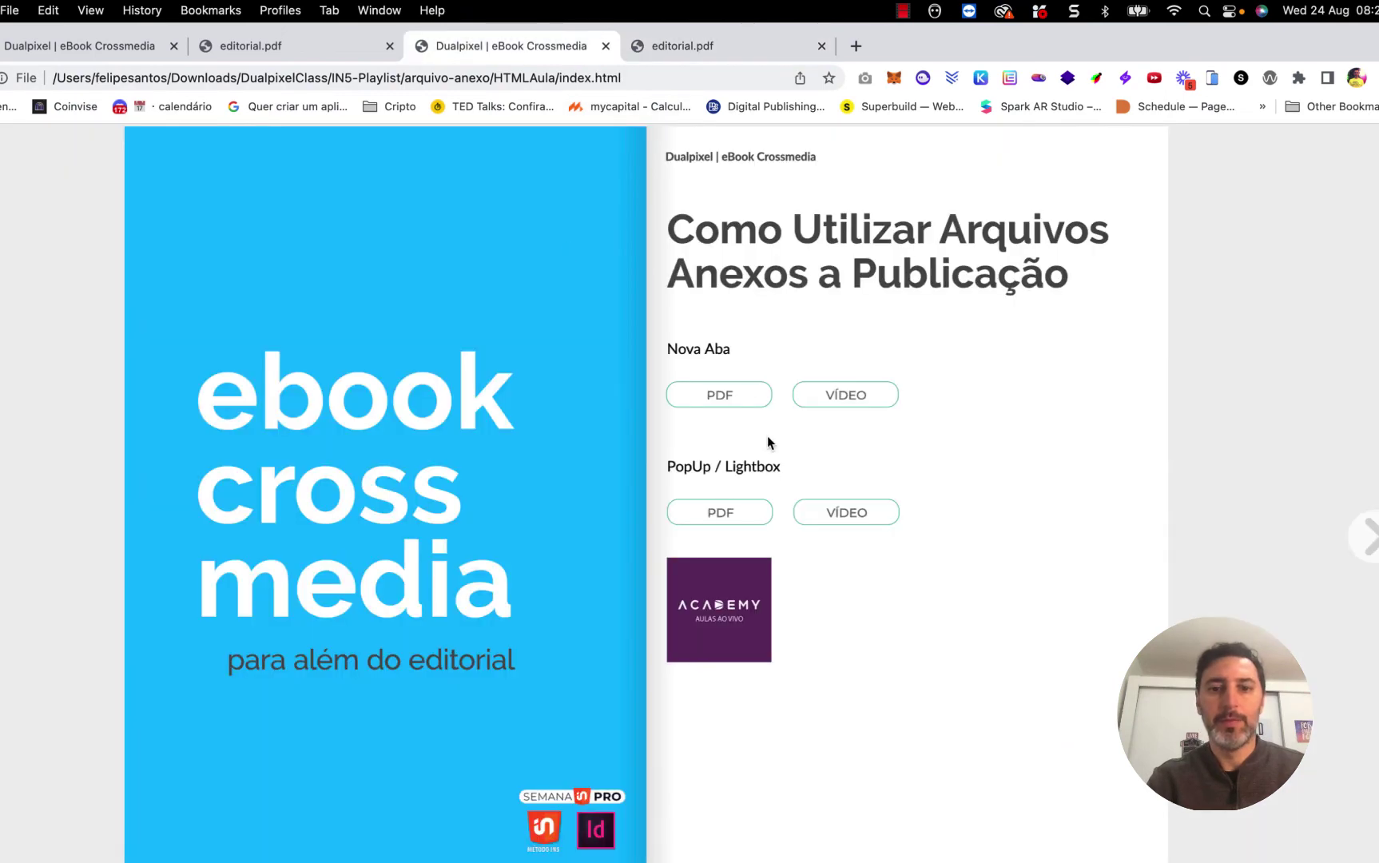
pyautogui.click(723, 512)
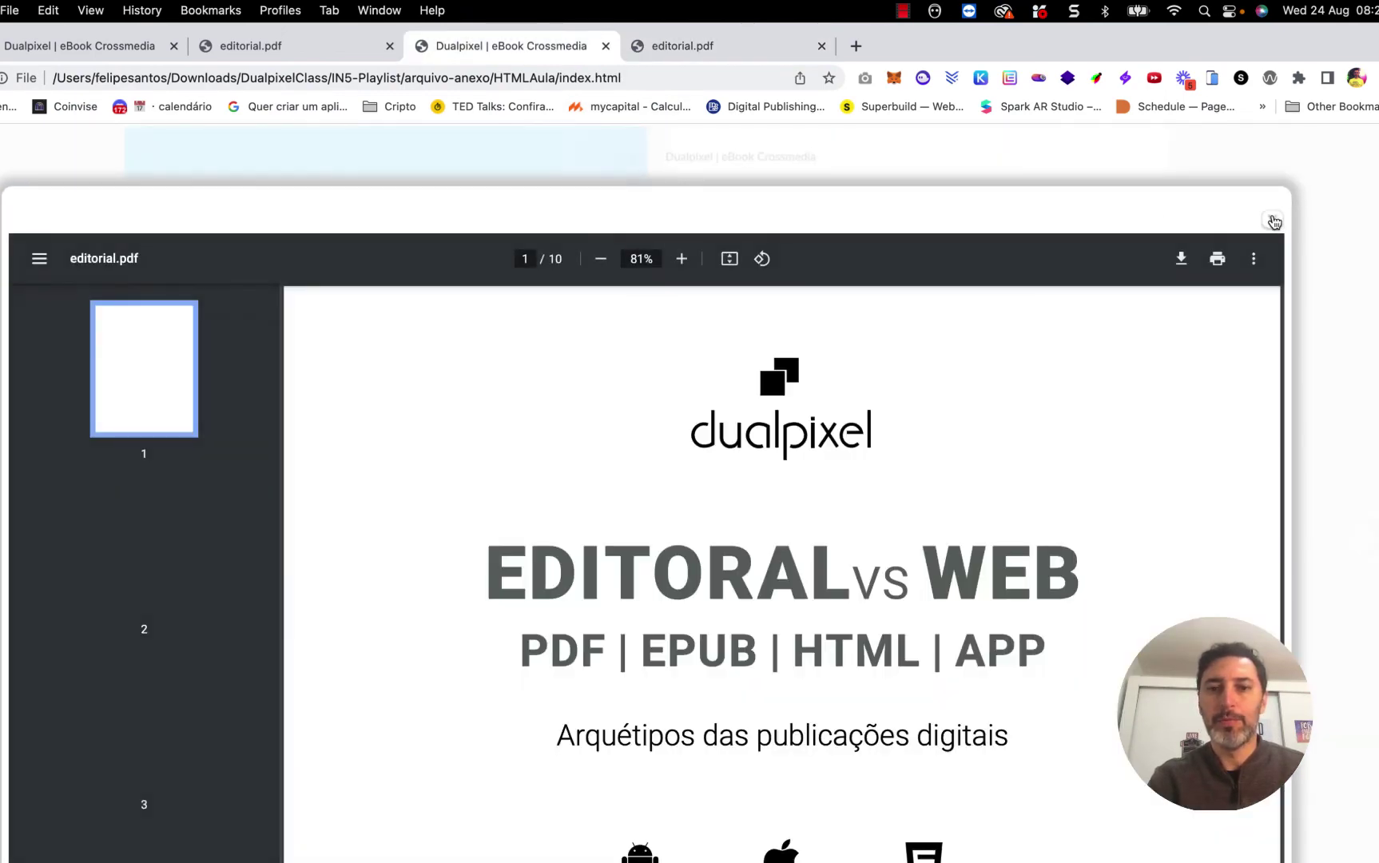
pyautogui.click(1269, 220)
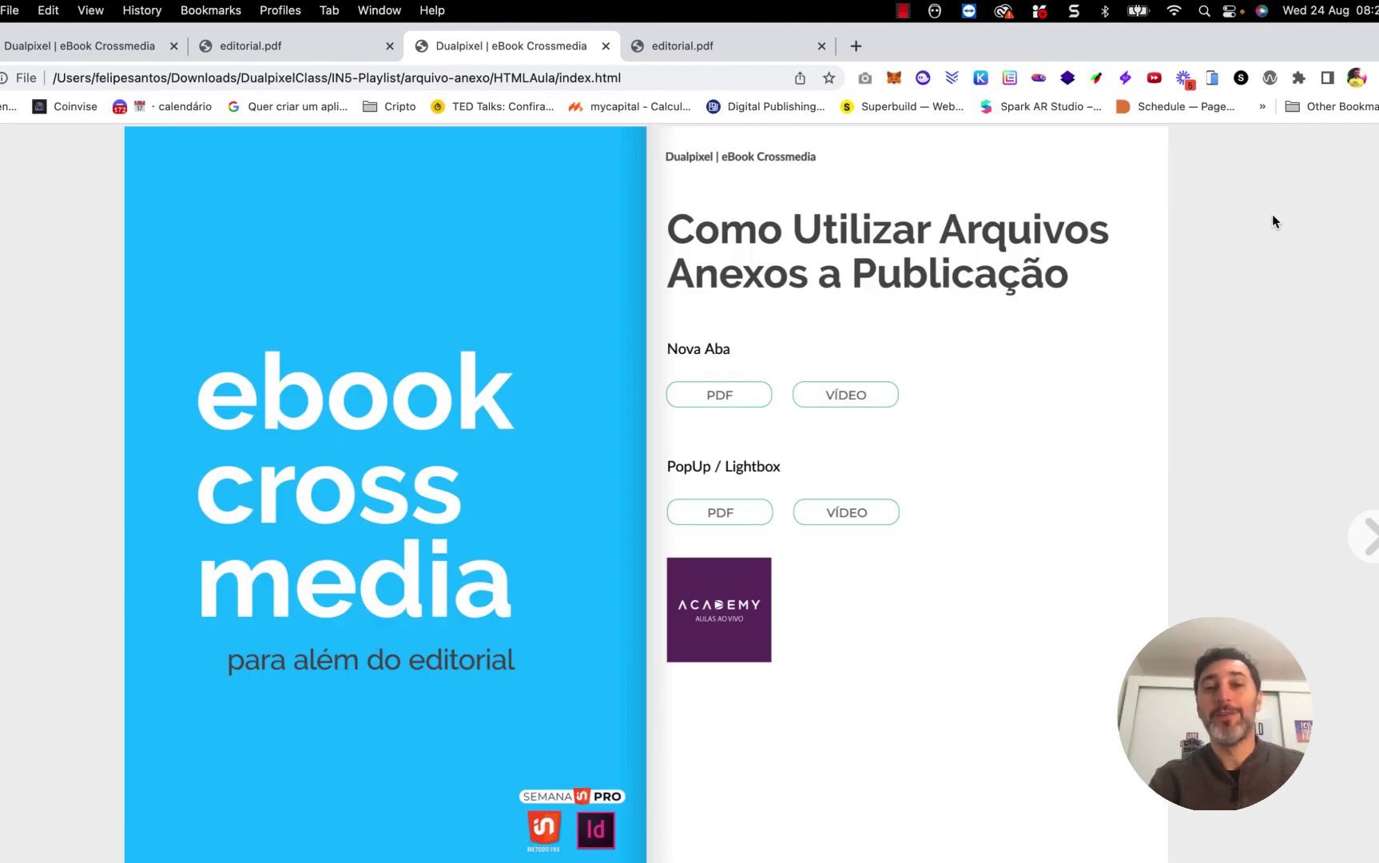